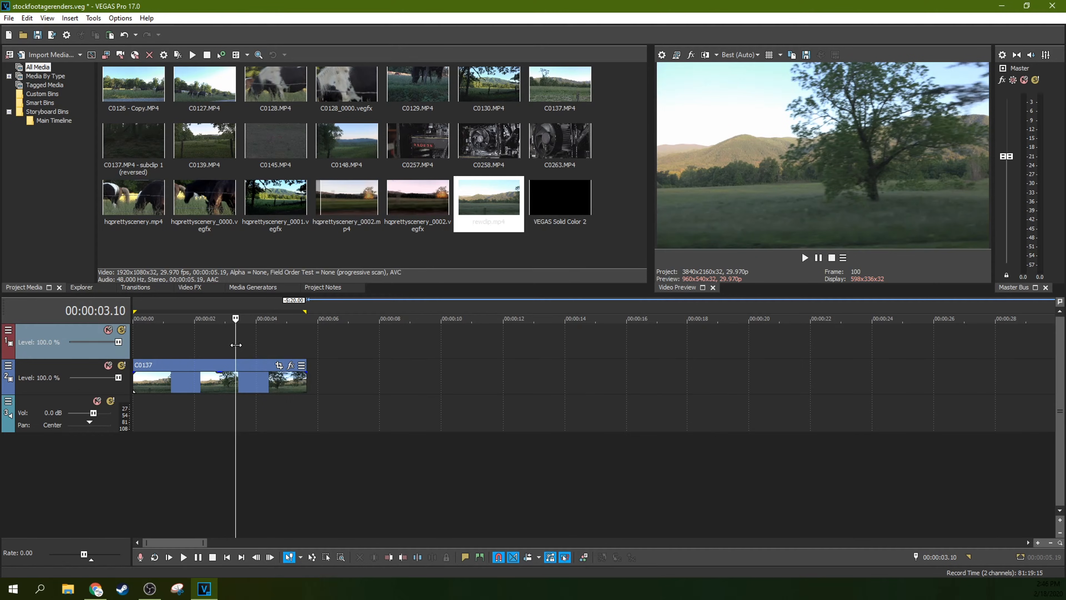
# - Scrub back and forth through the C0137 clip on the timeline to review its footage
pyautogui.click(240, 343)
pyautogui.click(261, 344)
pyautogui.click(293, 342)
pyautogui.click(245, 337)
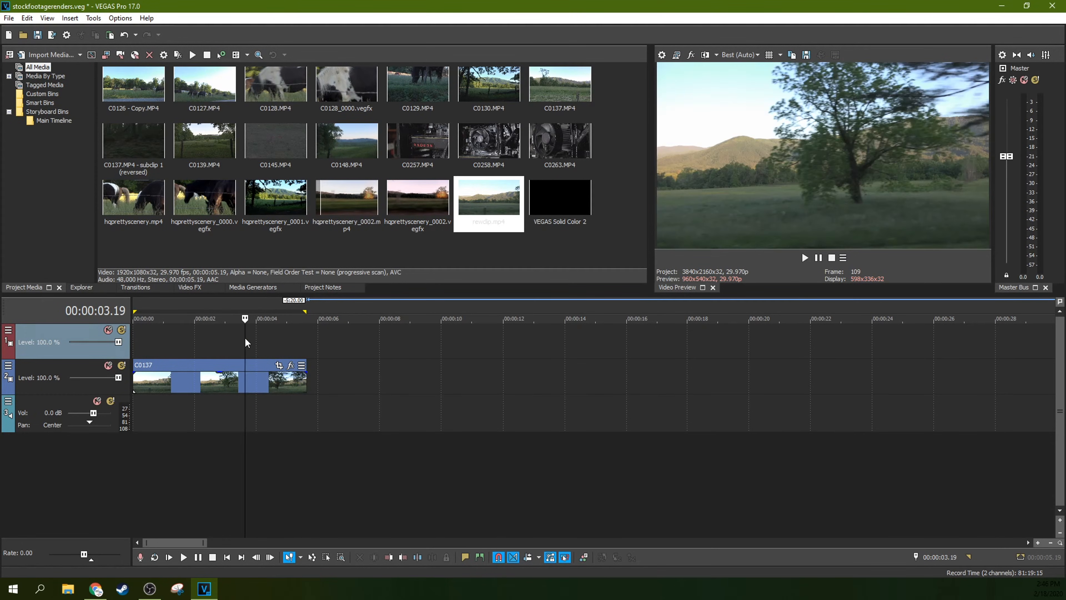
pyautogui.click(227, 336)
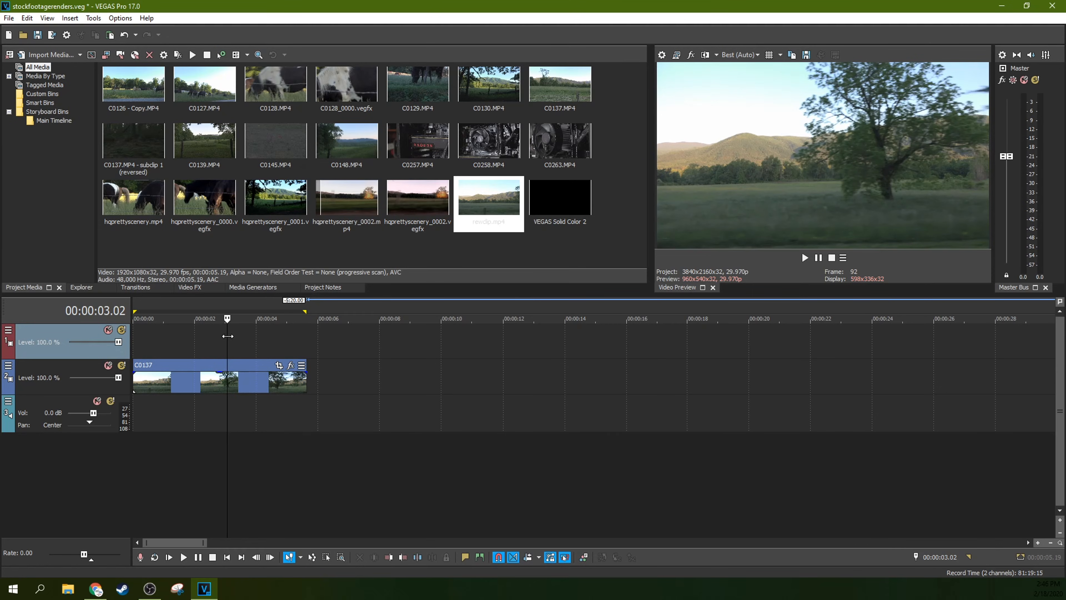
pyautogui.click(190, 338)
pyautogui.click(175, 339)
pyautogui.click(151, 340)
pyautogui.click(244, 335)
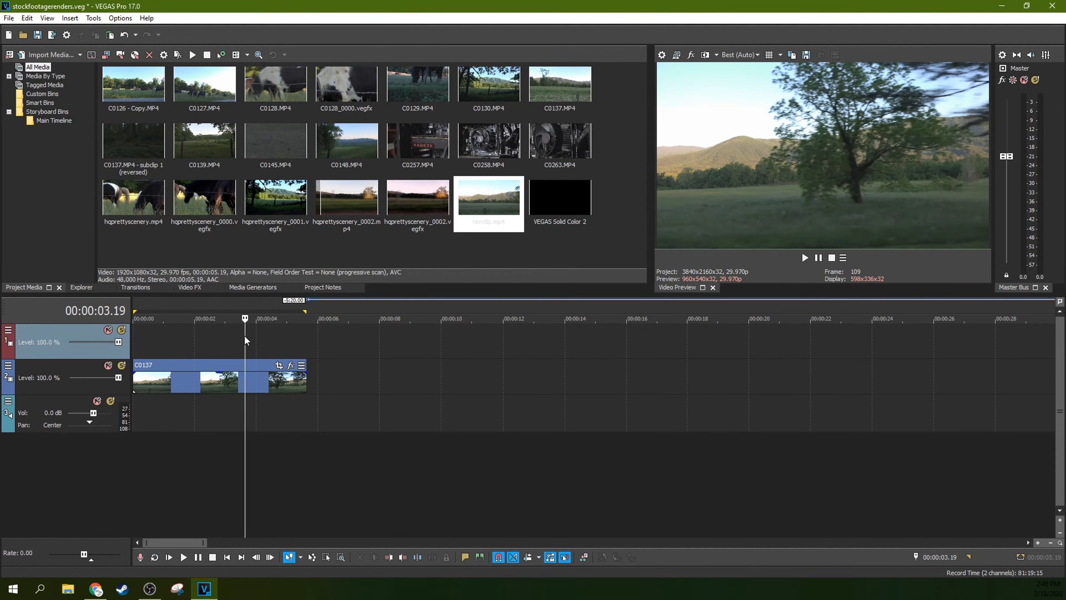
pyautogui.click(276, 333)
pyautogui.click(301, 336)
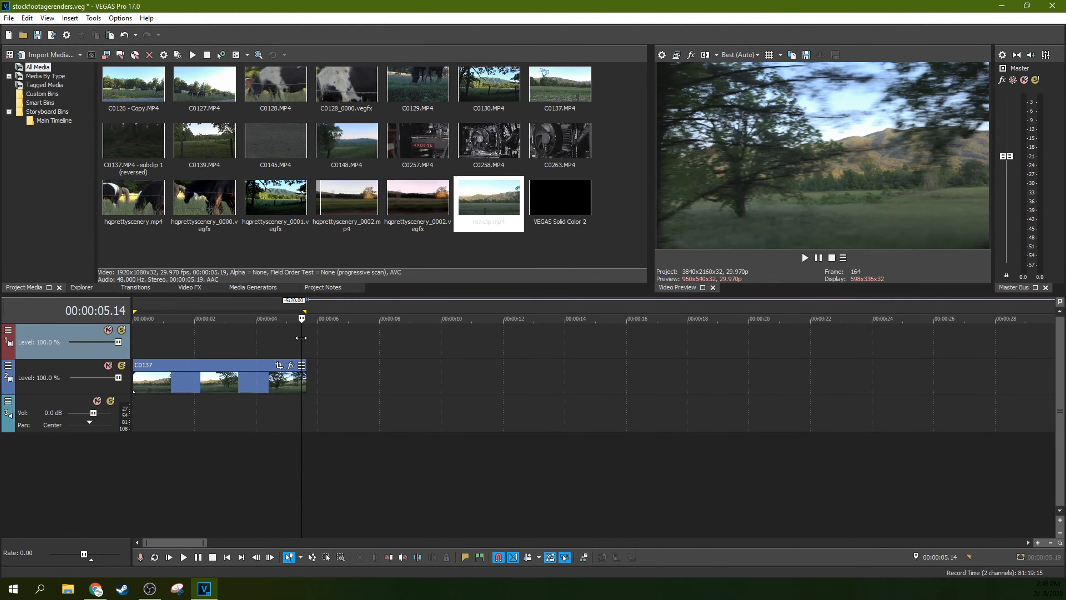
pyautogui.click(162, 380)
pyautogui.rightClick(225, 376)
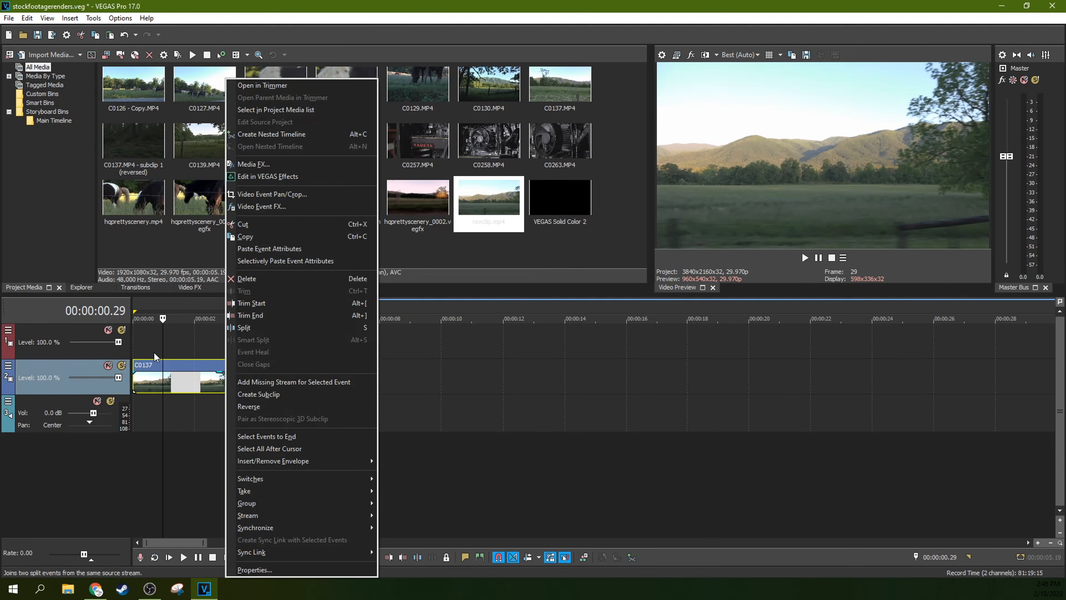
pyautogui.click(194, 357)
pyautogui.click(201, 380)
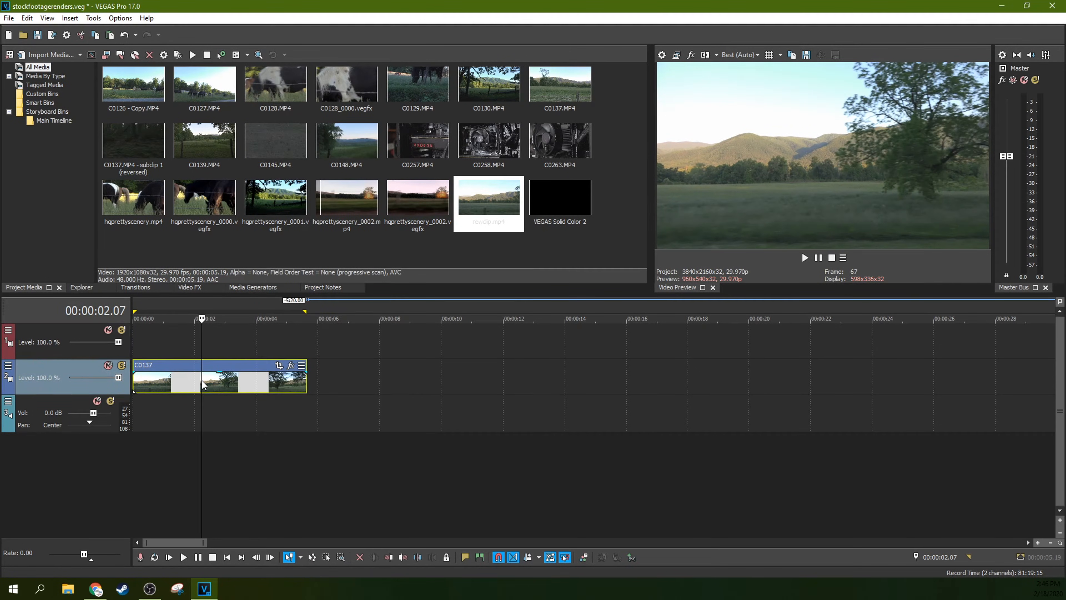
pyautogui.click(163, 338)
pyautogui.click(159, 364)
pyautogui.click(179, 363)
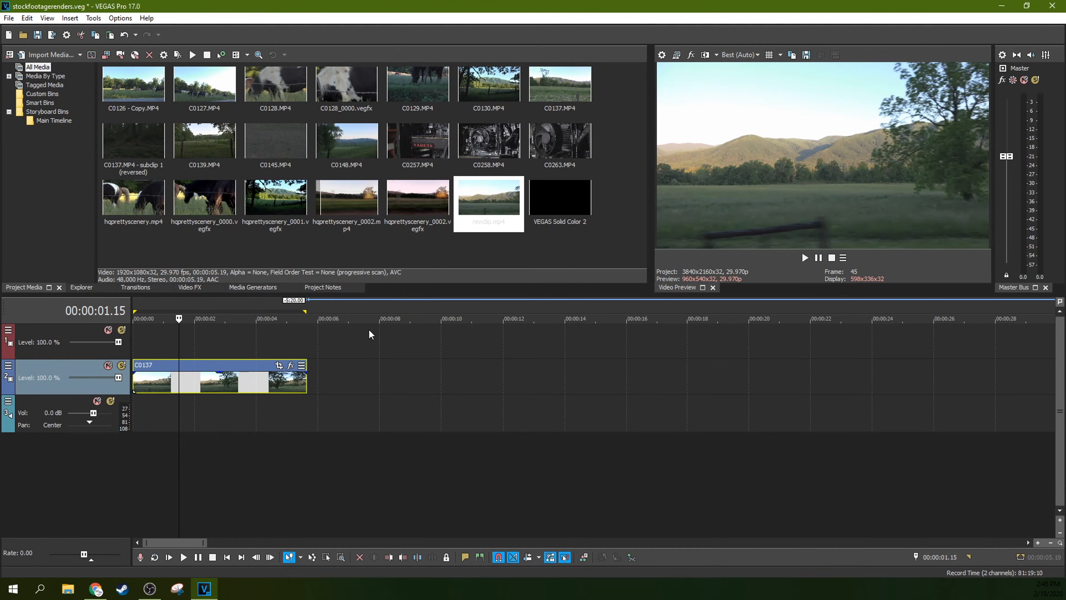
# - Copy the C0137 clip and paste the duplicate on the same track, starting exactly at the end of the original
pyautogui.rightClick(234, 381)
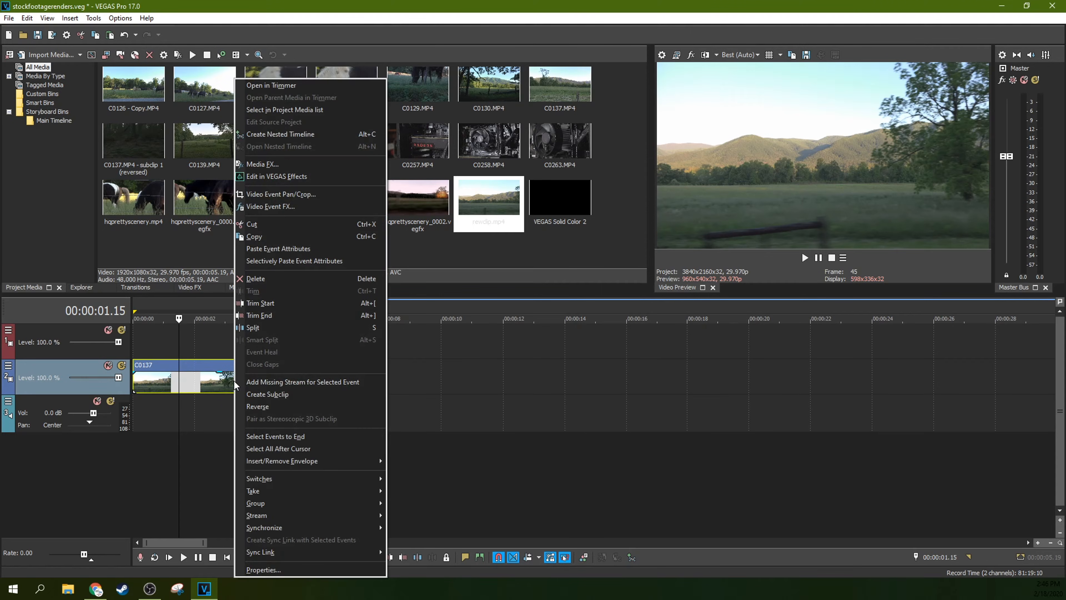
pyautogui.click(243, 238)
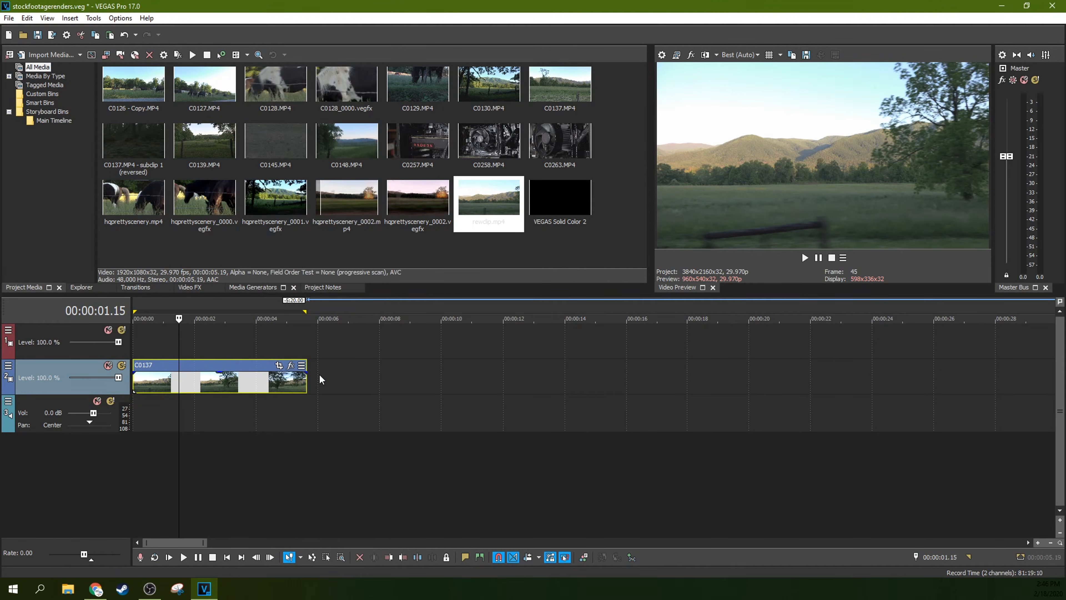
pyautogui.click(308, 374)
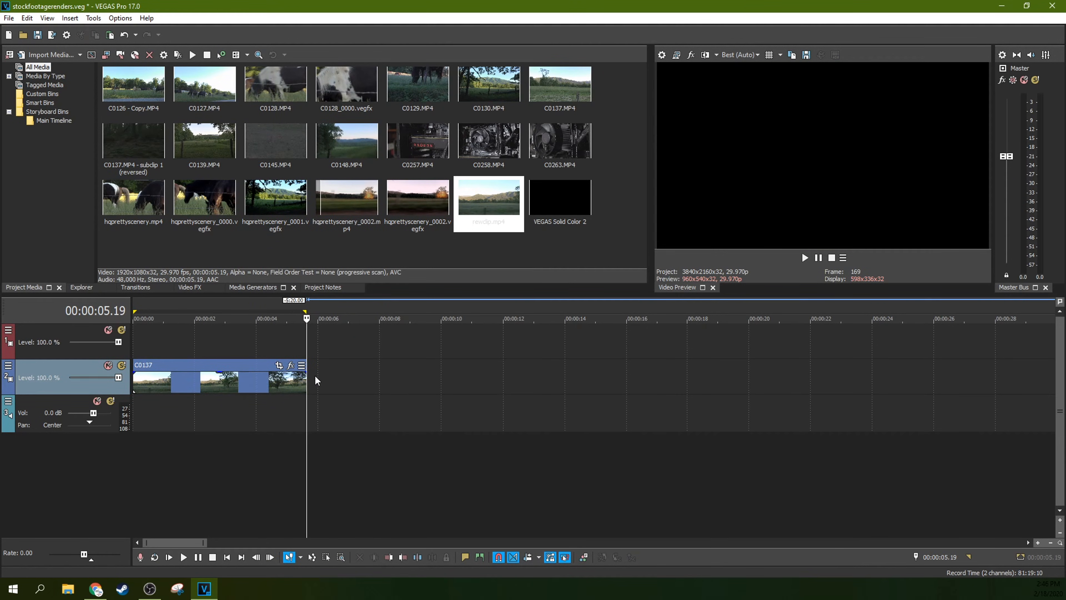
pyautogui.hotkey('ctrl', 'v')
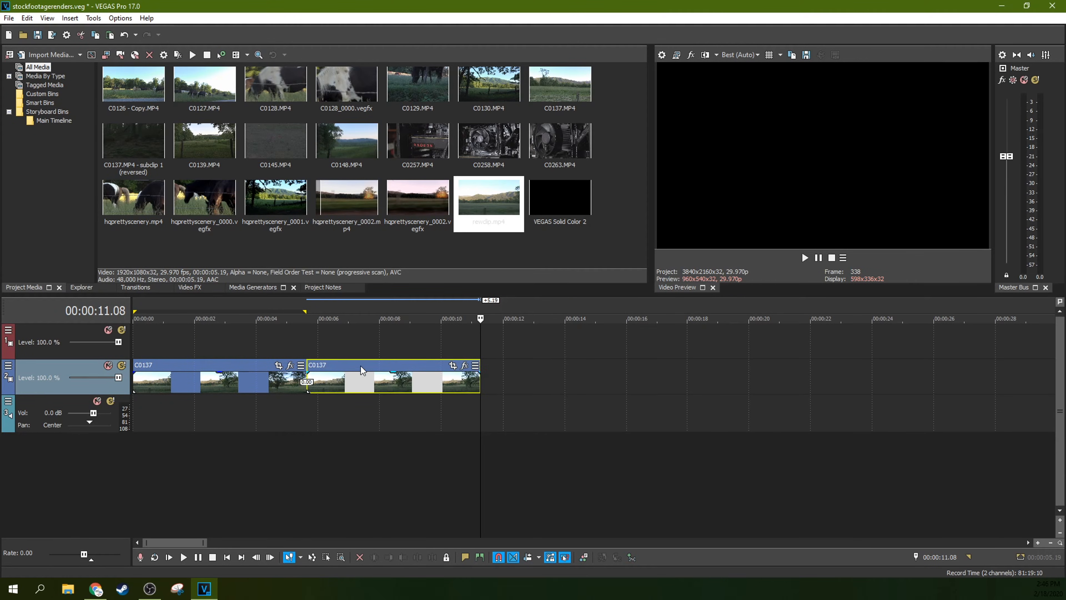
# - Reverse the second C0137 clip on the timeline
pyautogui.click(347, 377)
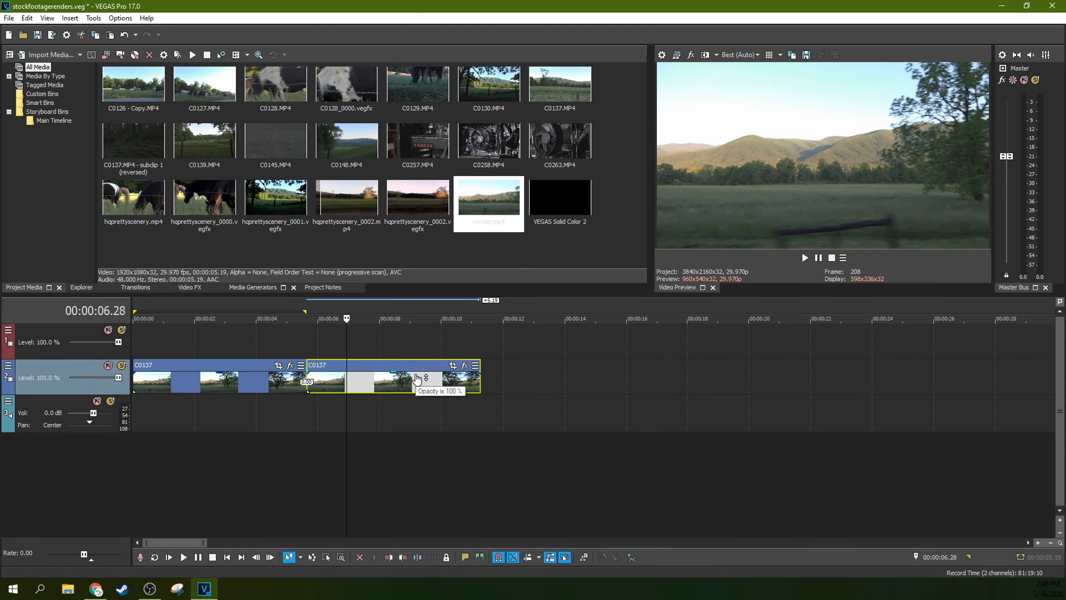
pyautogui.click(437, 382)
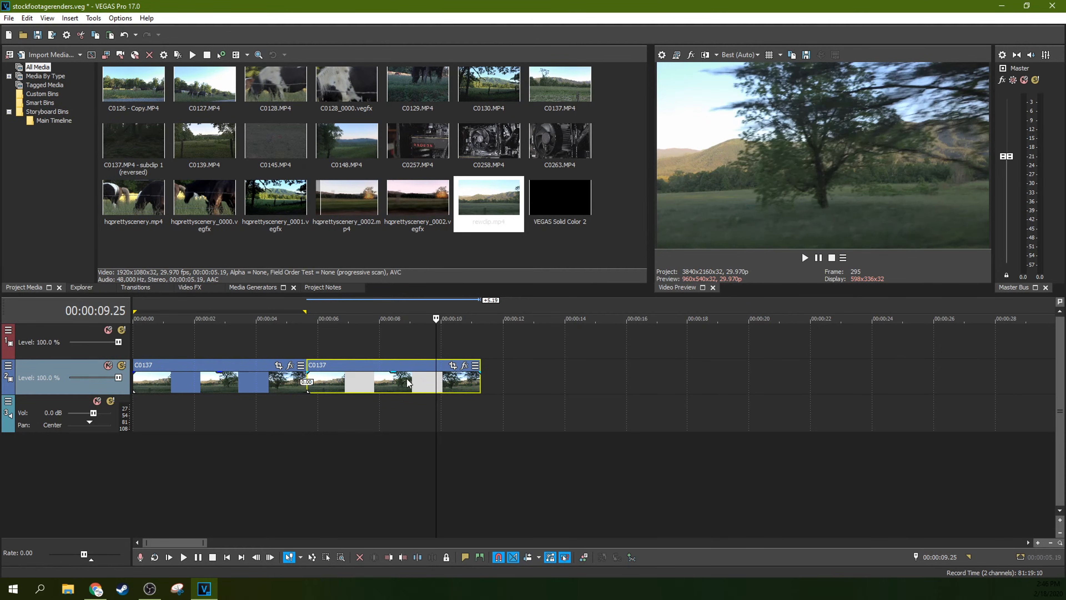
pyautogui.click(287, 341)
pyautogui.click(338, 340)
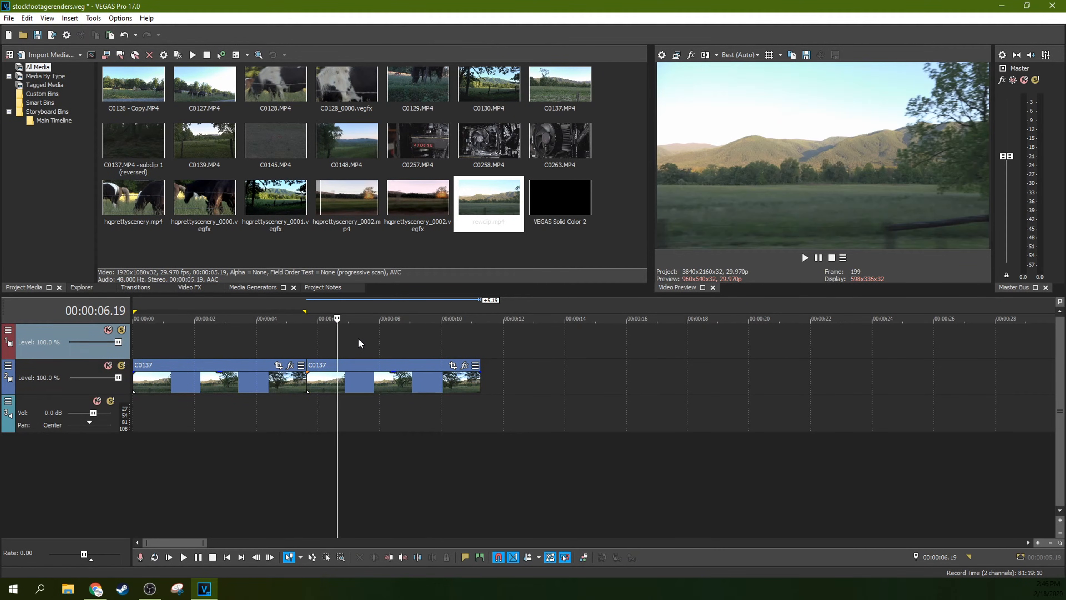
pyautogui.rightClick(380, 387)
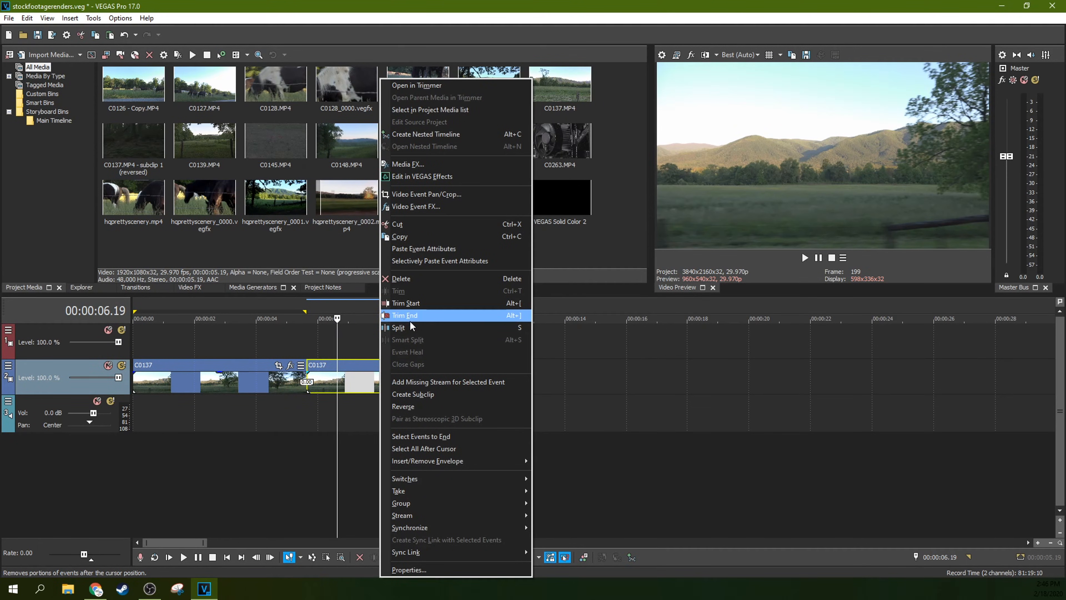
pyautogui.click(406, 408)
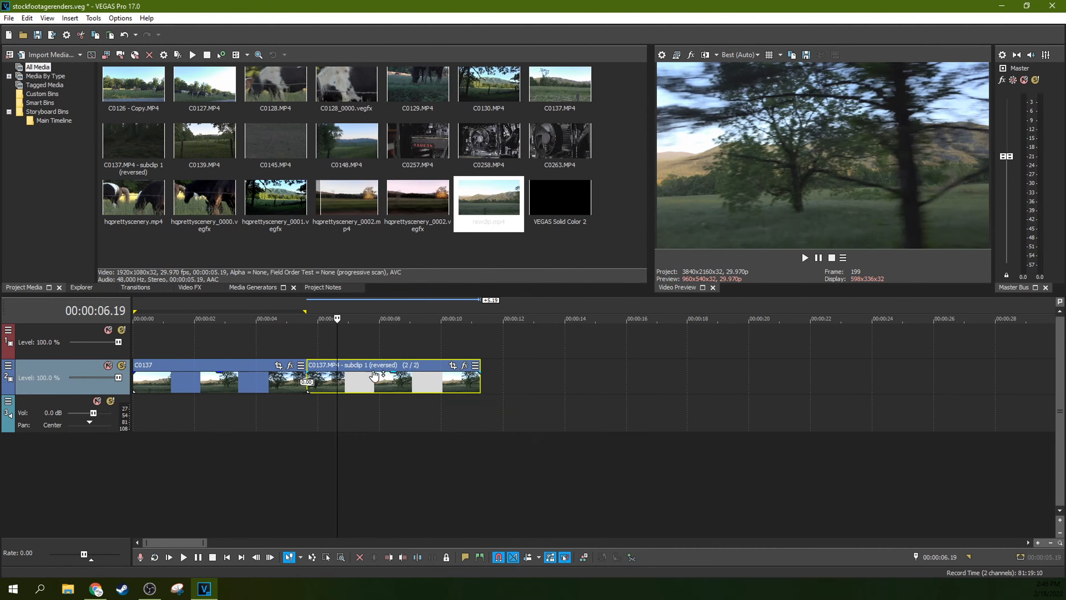
# - Play the reversed clip from the join between the two clips, and pause the playback
pyautogui.click(324, 334)
pyautogui.click(307, 340)
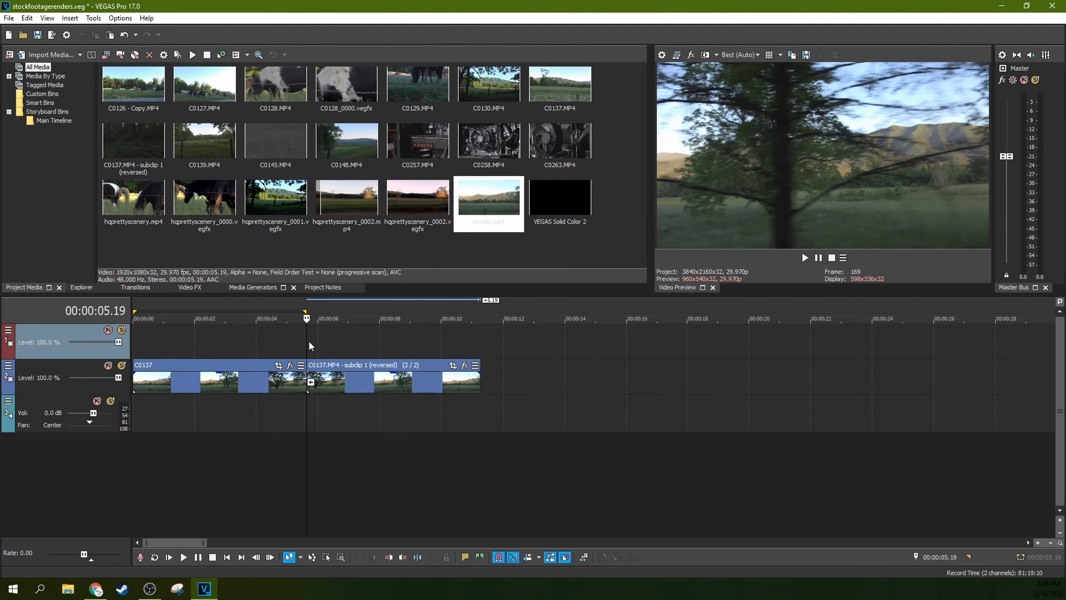
pyautogui.press('space')
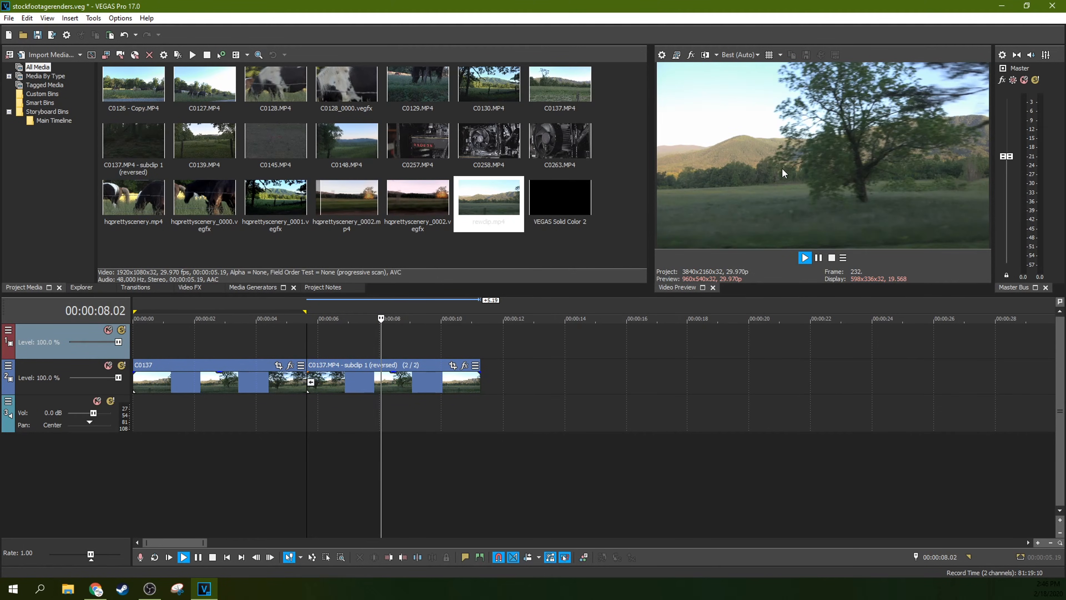
pyautogui.click(819, 258)
# - Set the video preview quality to Draft (Auto) and play the reversed clip again from its start
pyautogui.click(740, 54)
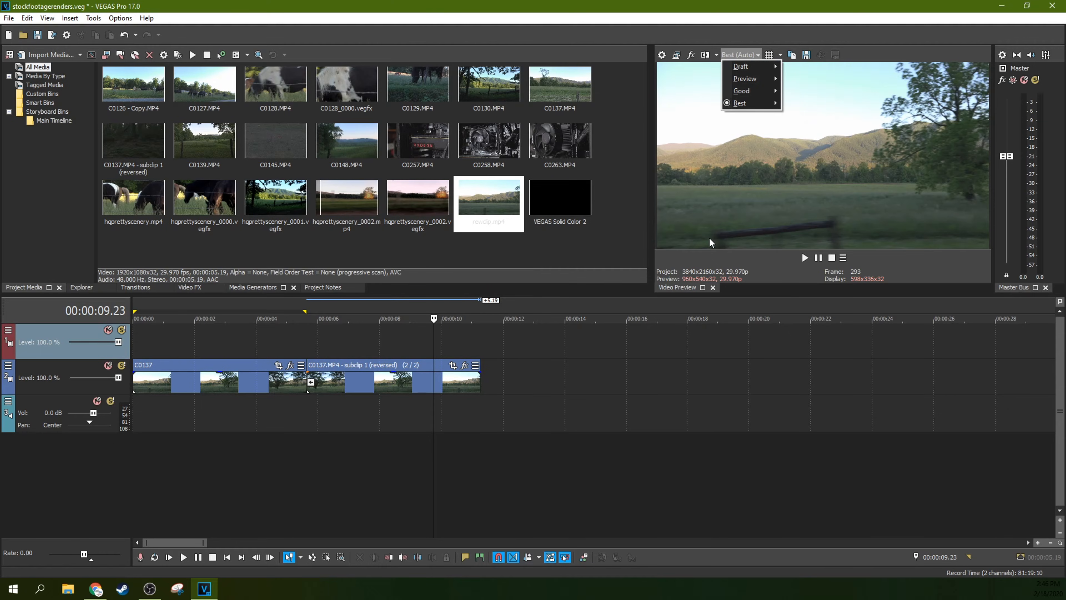
pyautogui.click(792, 67)
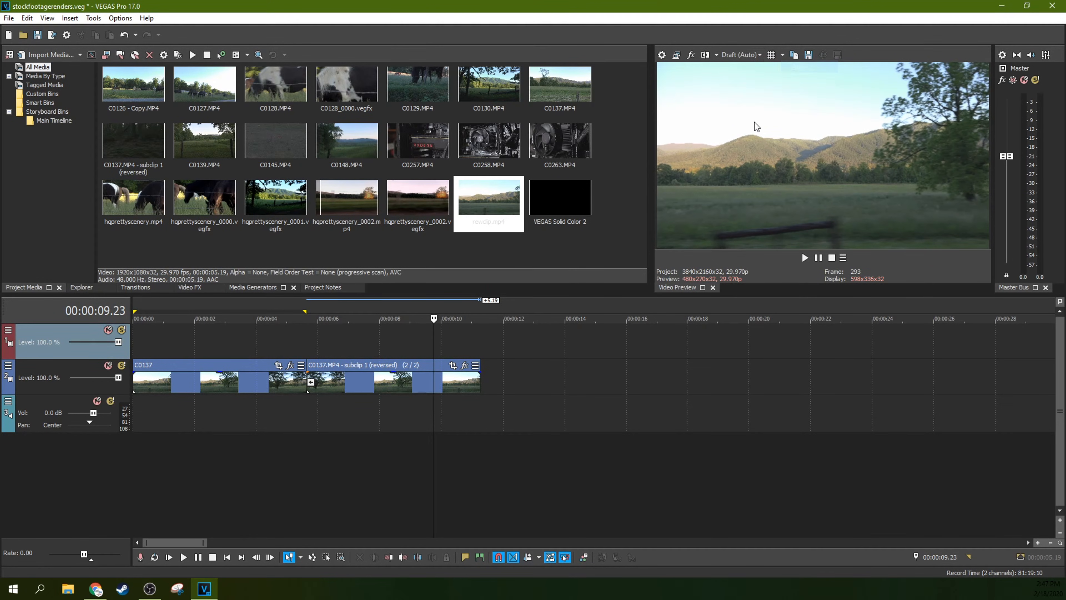
pyautogui.click(308, 348)
pyautogui.press('space')
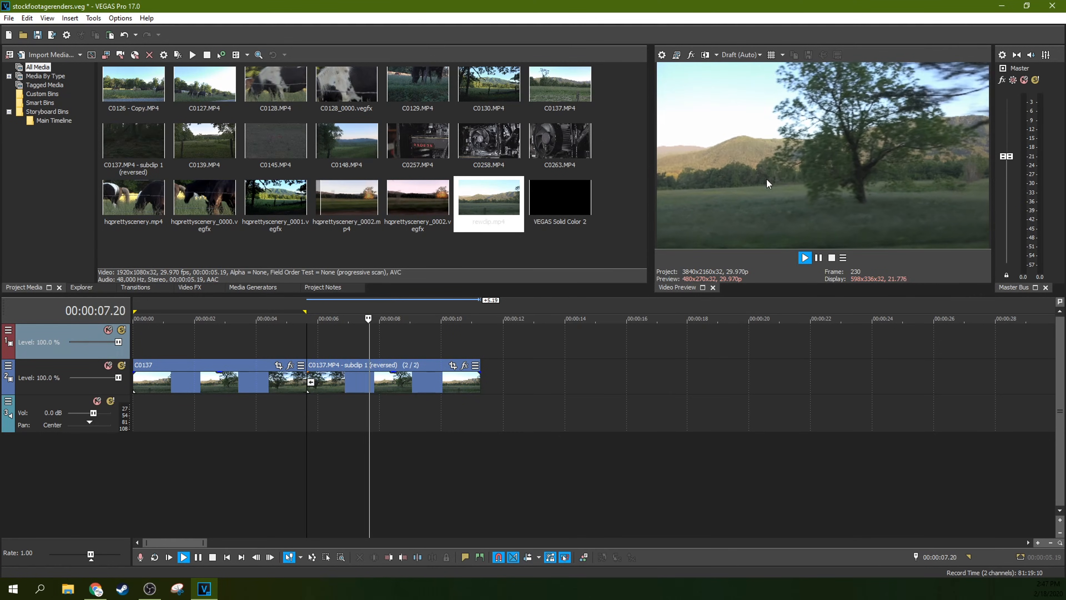
pyautogui.click(819, 259)
# - Set the video preview quality to Best (Full)
pyautogui.click(750, 53)
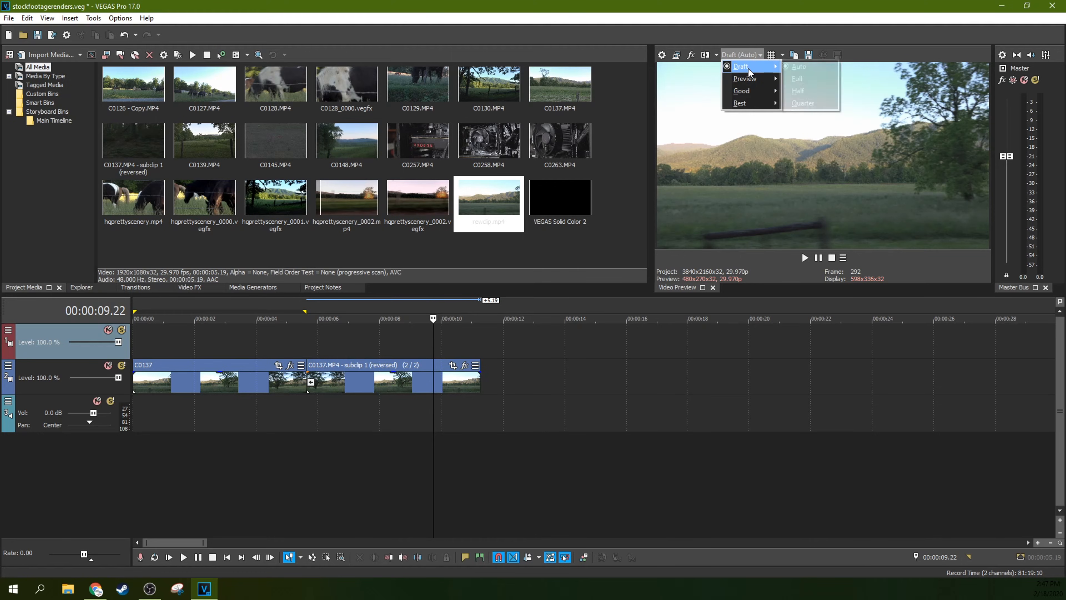
pyautogui.moveTo(748, 100)
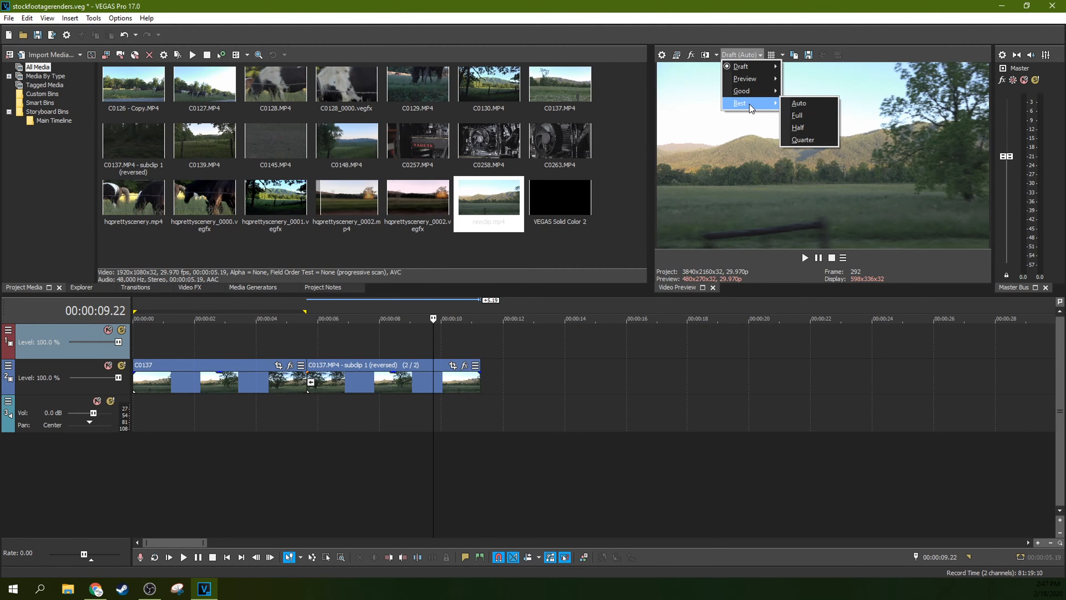
pyautogui.click(797, 115)
# - Play the timeline from just before the join into the reversed clip, and check the transition between both clips
pyautogui.click(336, 341)
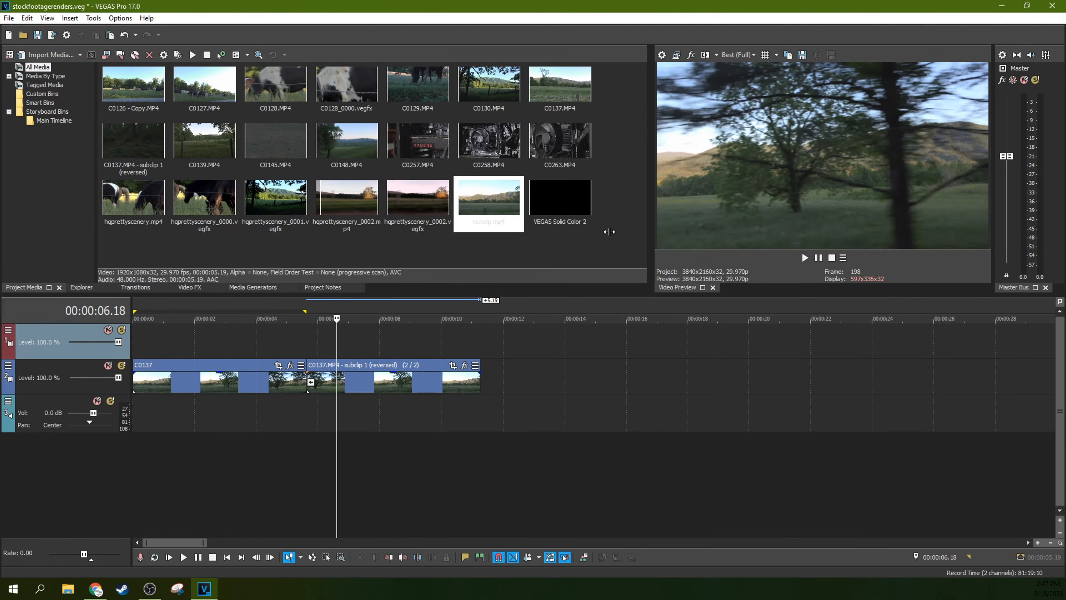
pyautogui.click(592, 329)
pyautogui.click(362, 343)
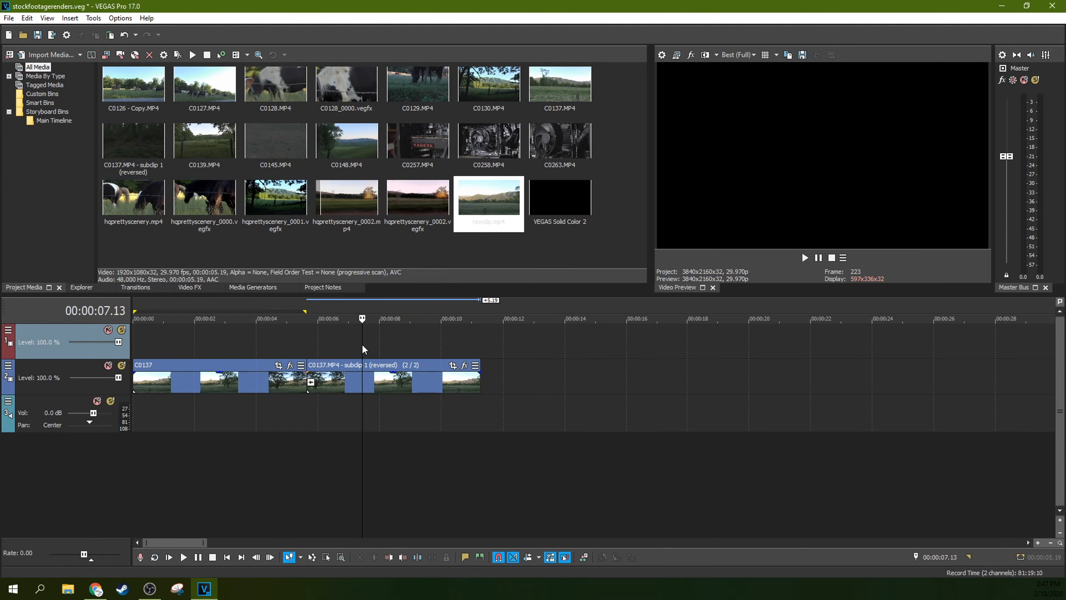
pyautogui.click(308, 345)
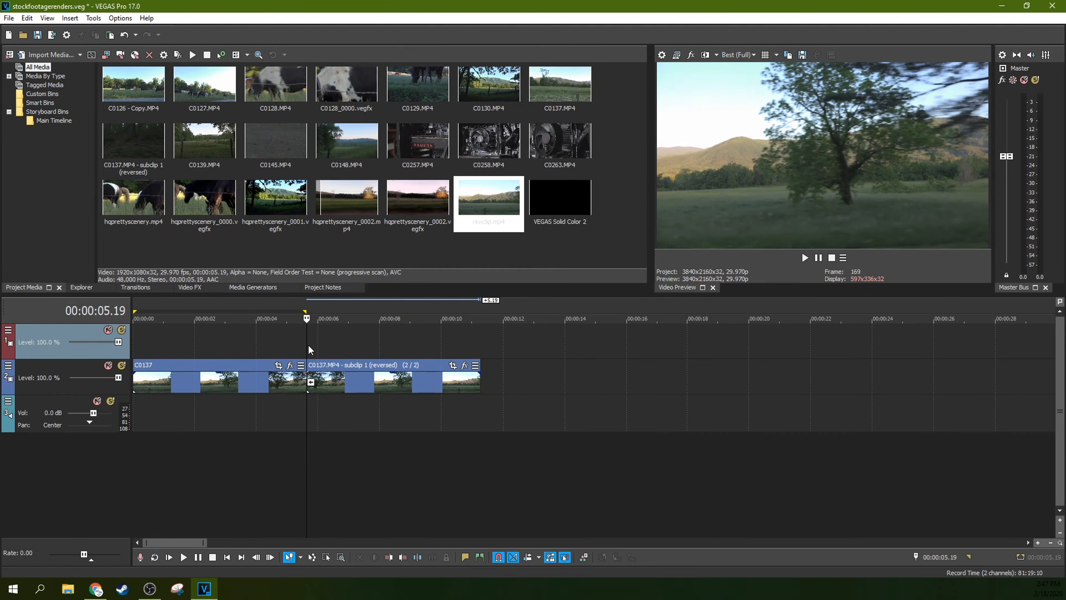
pyautogui.click(297, 345)
pyautogui.press('space')
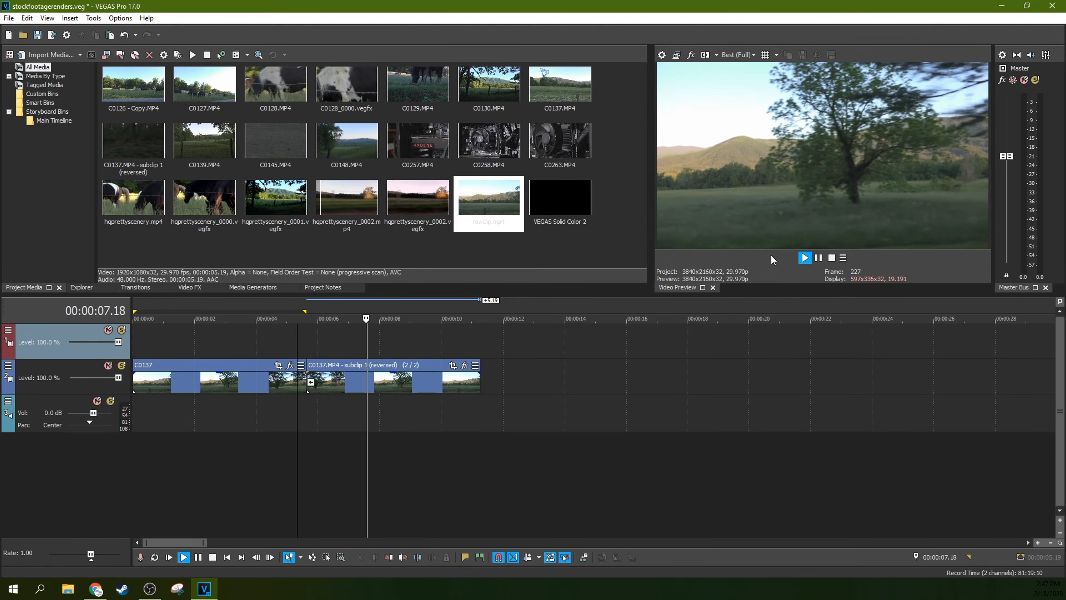
pyautogui.click(819, 258)
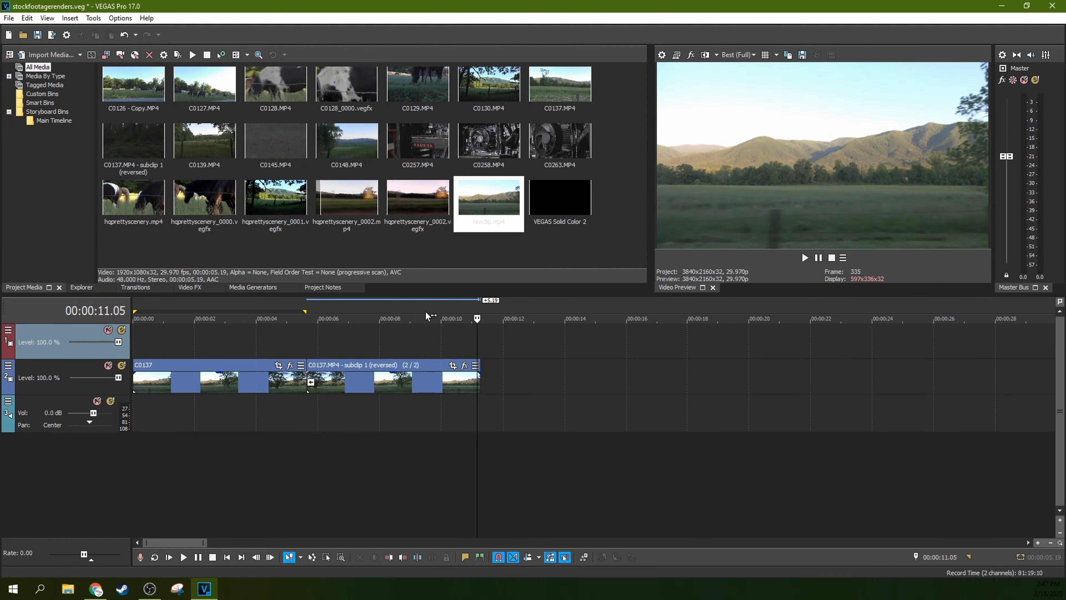
pyautogui.click(366, 348)
pyautogui.click(249, 344)
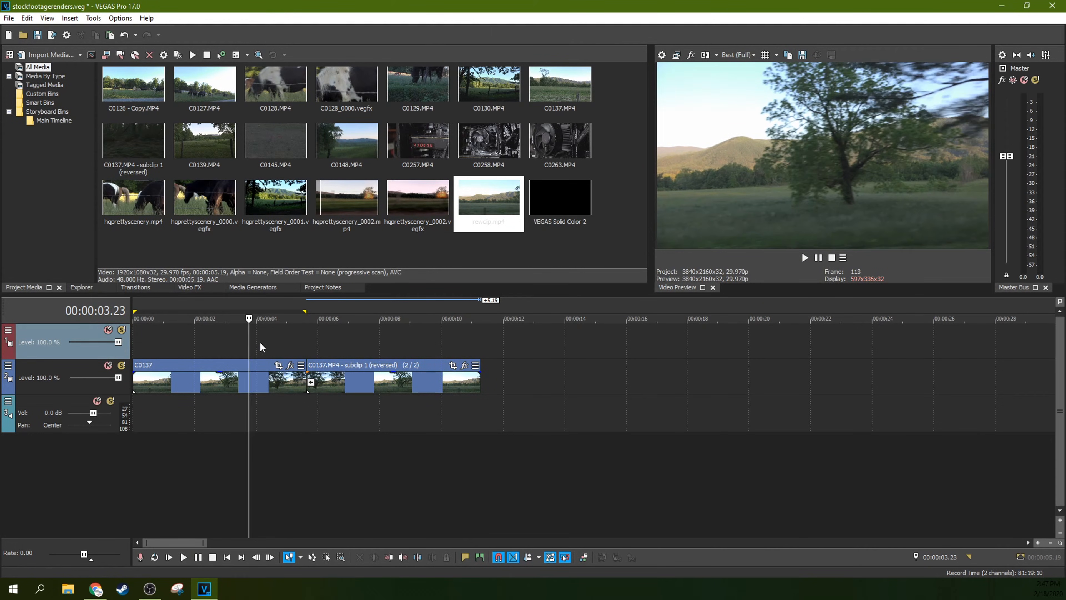
pyautogui.click(309, 340)
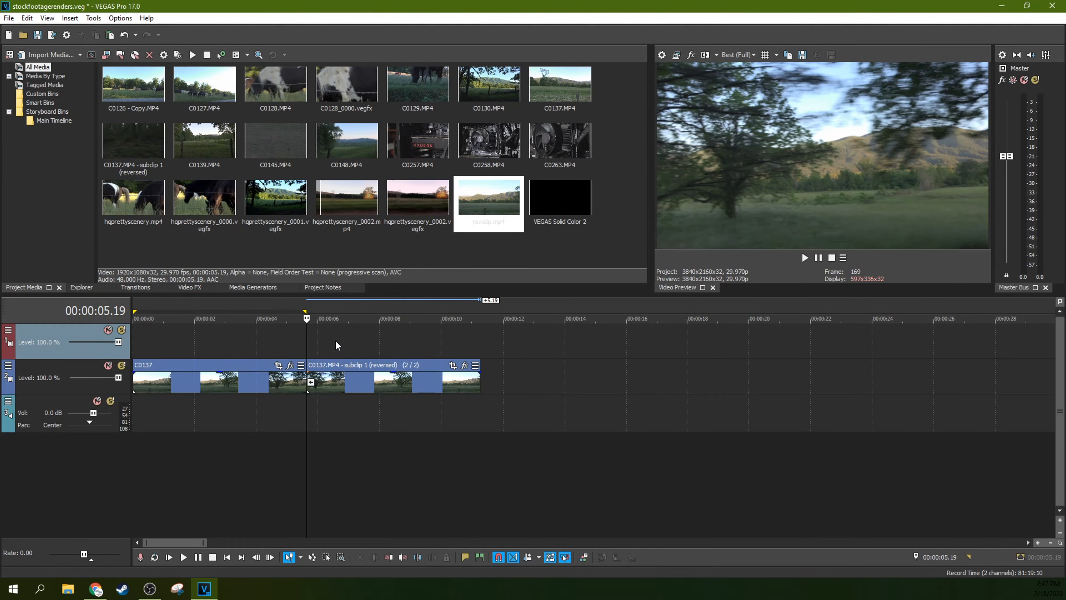
# - Add an Event Velocity video envelope to the reversed clip
pyautogui.click(372, 376)
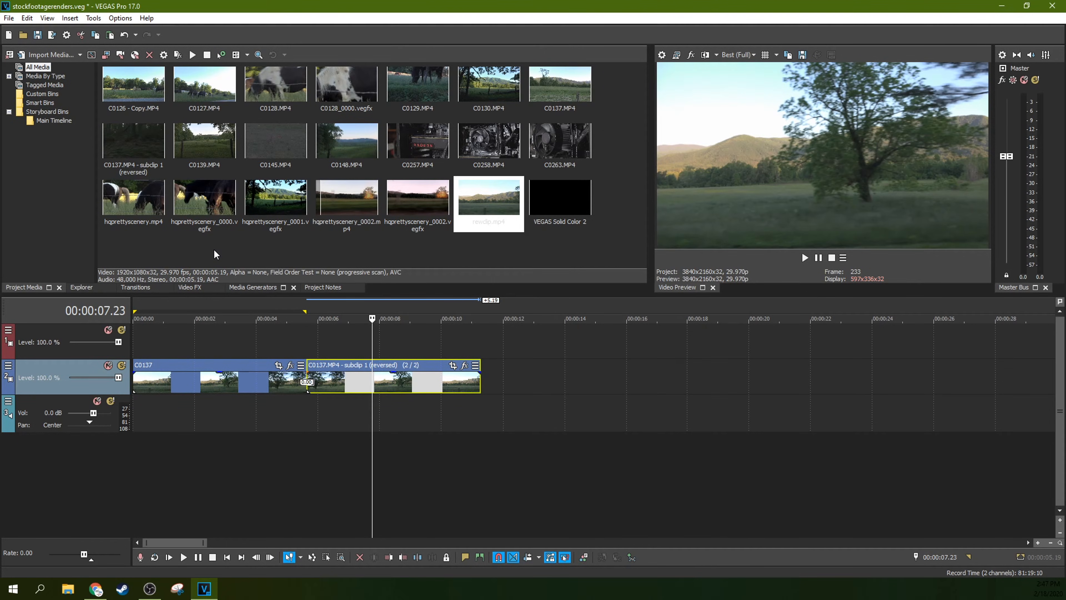
pyautogui.click(341, 378)
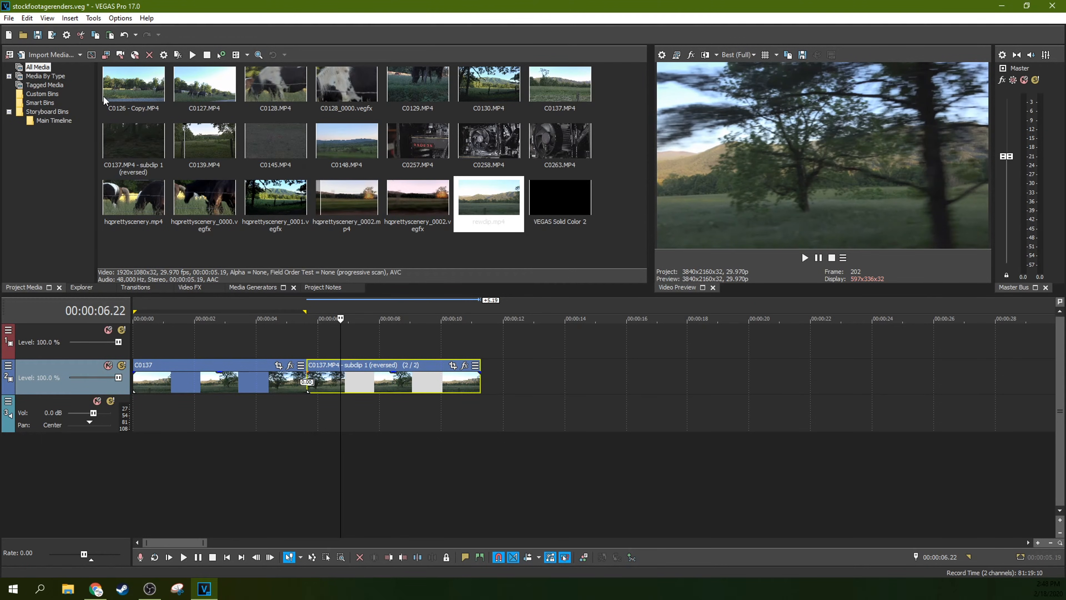
pyautogui.click(69, 17)
pyautogui.moveTo(86, 47)
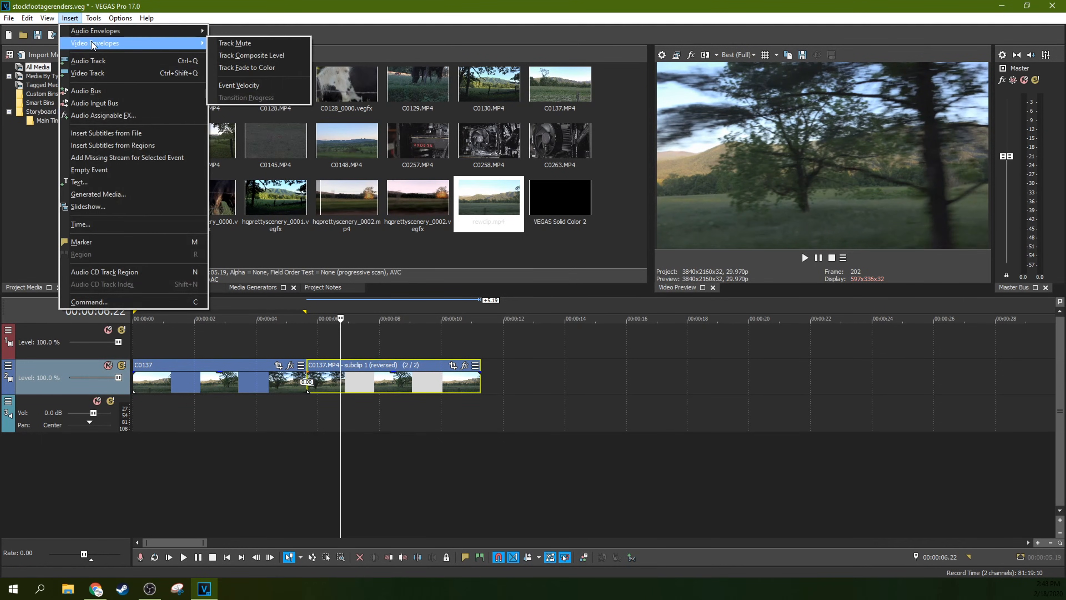
pyautogui.click(241, 86)
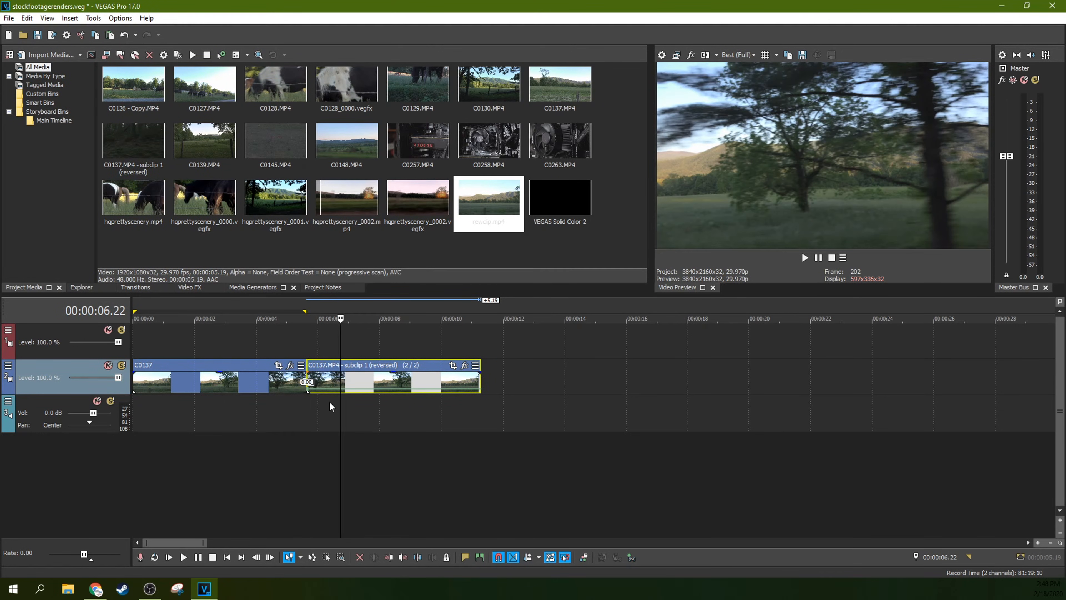
pyautogui.scroll(5, 330, 403)
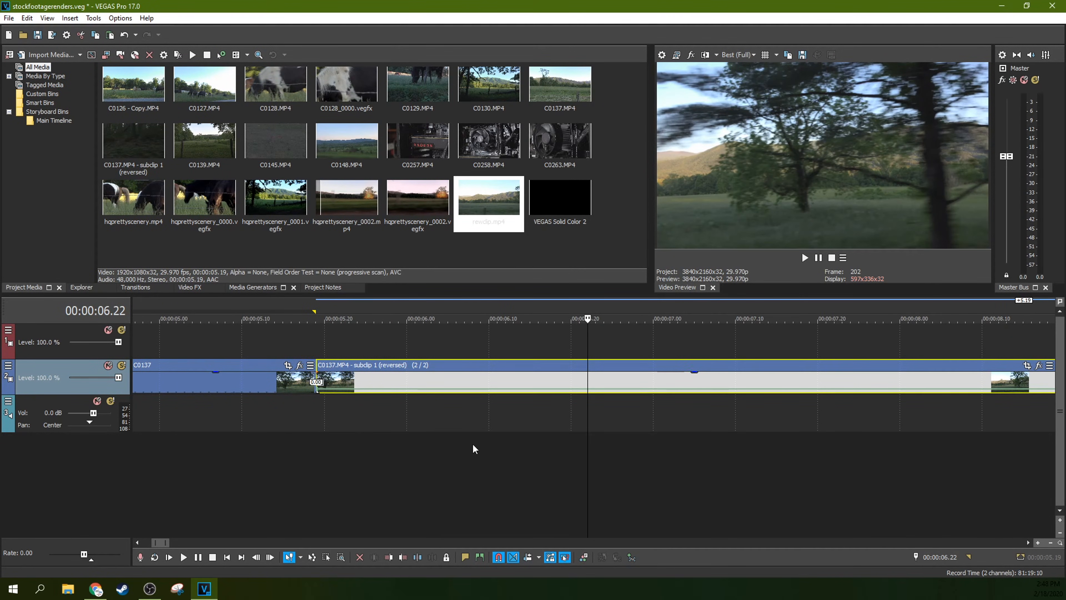
# - Play part of the reversed clip from 00:00:06.07 to check its current speed
pyautogui.scroll(-3, 473, 380)
pyautogui.scroll(-1, 646, 435)
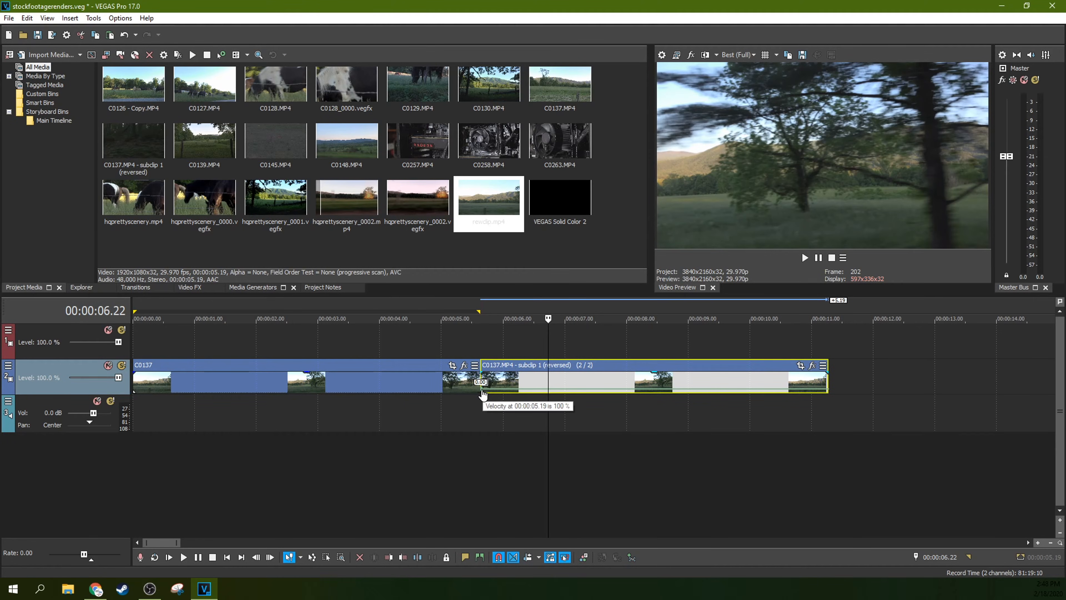
pyautogui.click(519, 381)
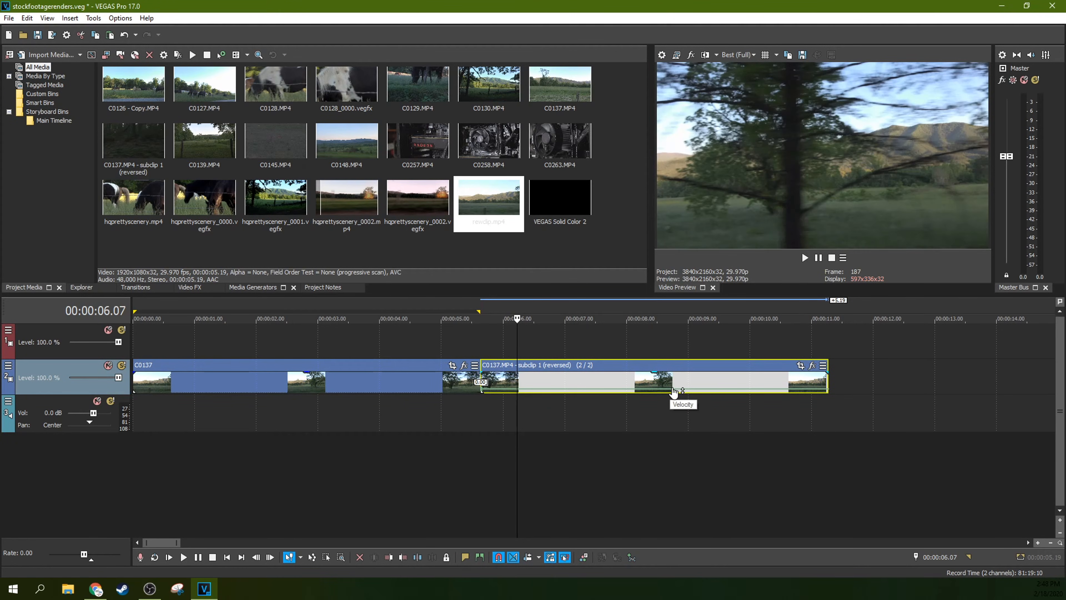
pyautogui.press('space')
pyautogui.click(818, 258)
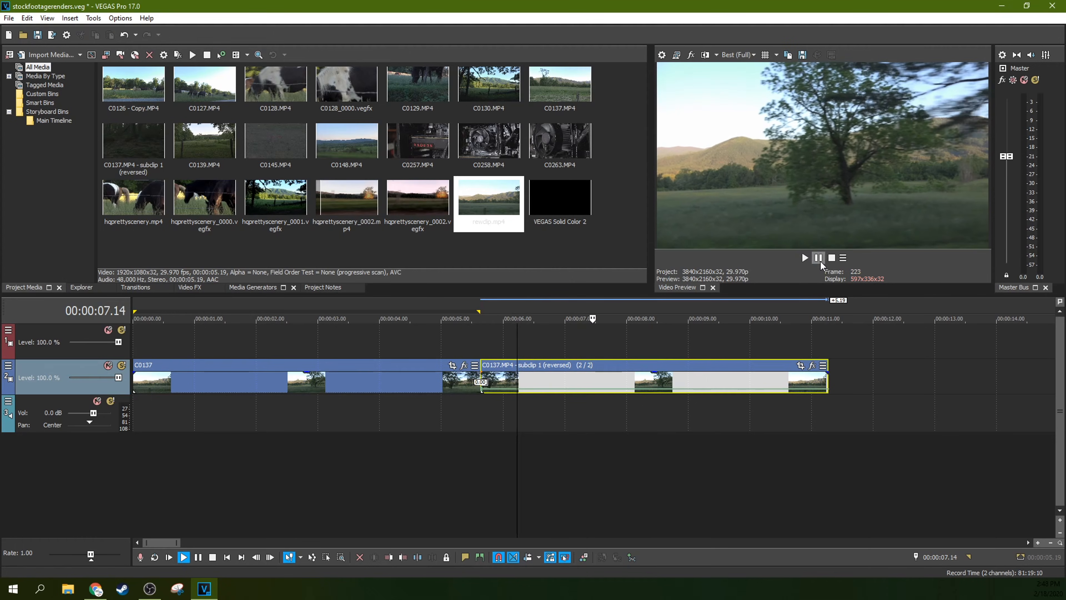
# - Shape the reversed clip's velocity envelope into a ramp, from a slow point at its start up to a faster point shortly after
pyautogui.moveTo(483, 392); pyautogui.dragTo(484, 391)
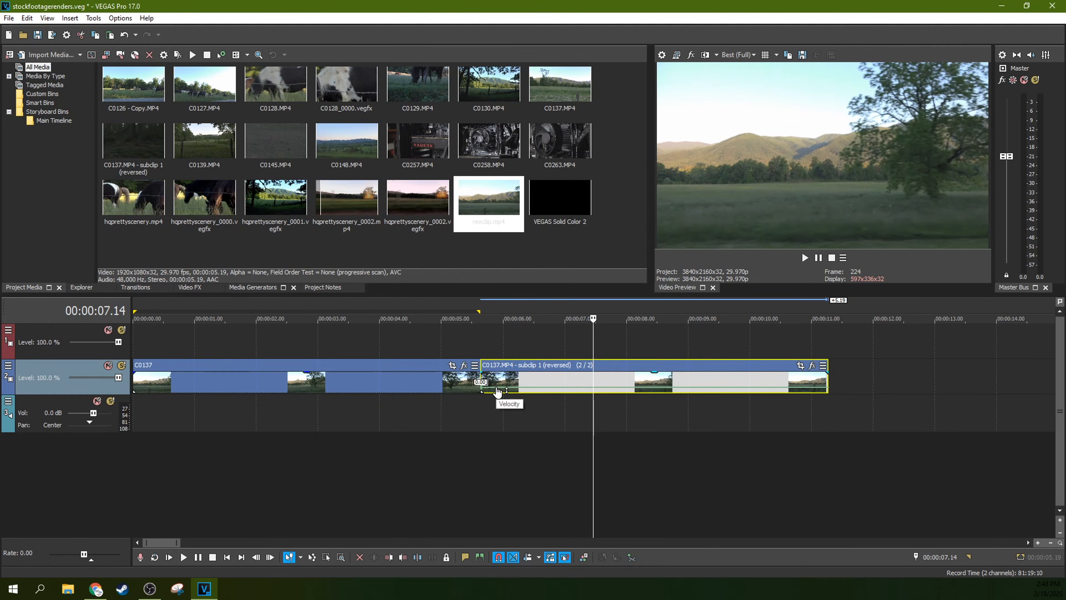
pyautogui.doubleClick(496, 388)
pyautogui.moveTo(496, 388); pyautogui.dragTo(504, 384)
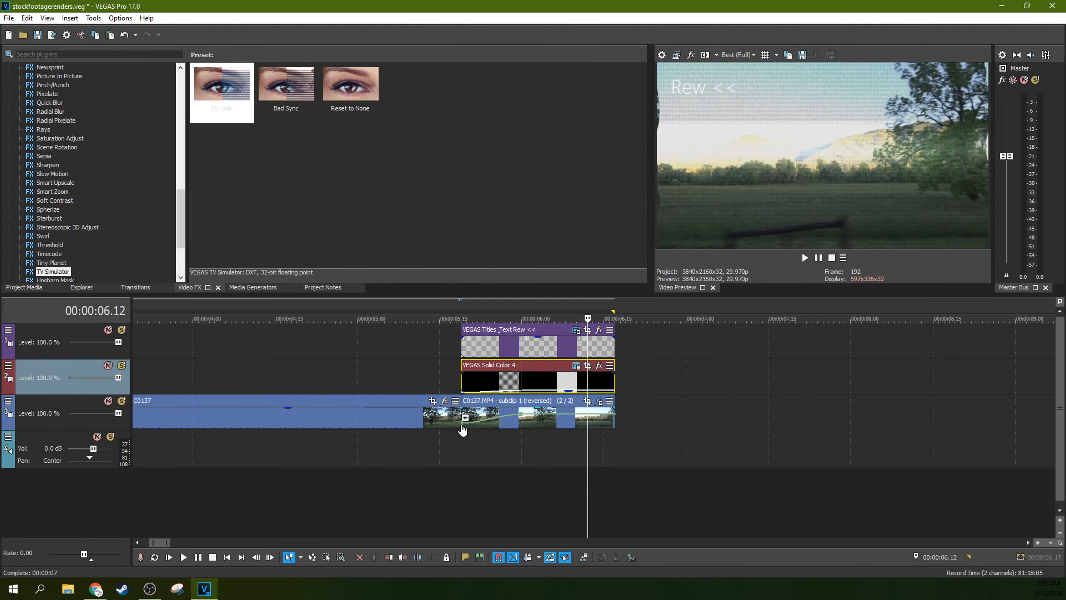
# - Try adding extra velocity points along the second half of the reversed clip and varying their heights
pyautogui.doubleClick(545, 414)
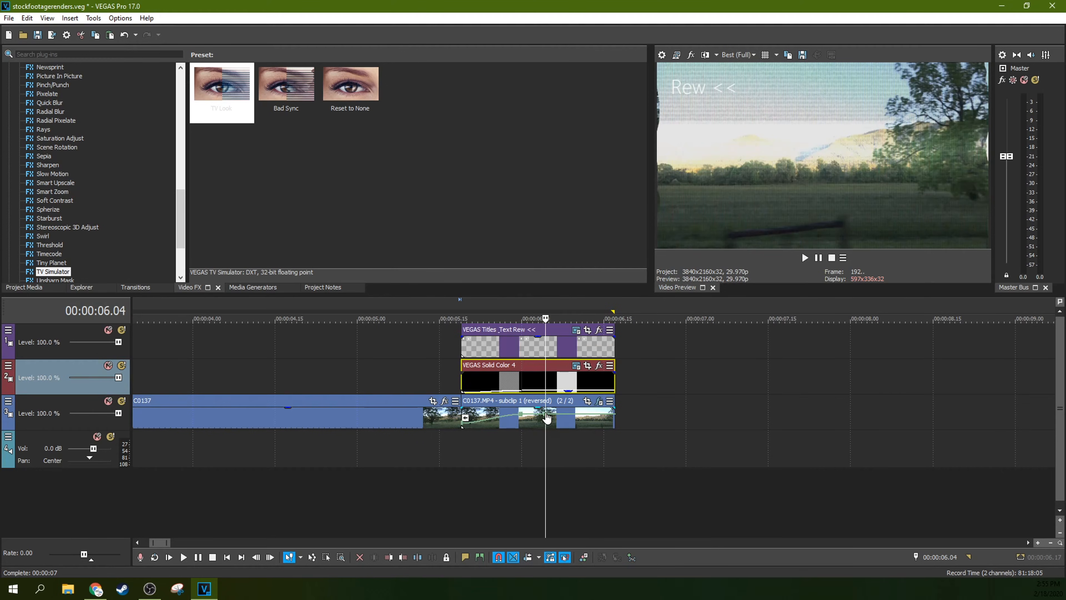
pyautogui.doubleClick(567, 414)
pyautogui.moveTo(569, 418)
pyautogui.mouseDown()
pyautogui.moveTo(568, 431)
pyautogui.moveTo(568, 420)
pyautogui.mouseUp()
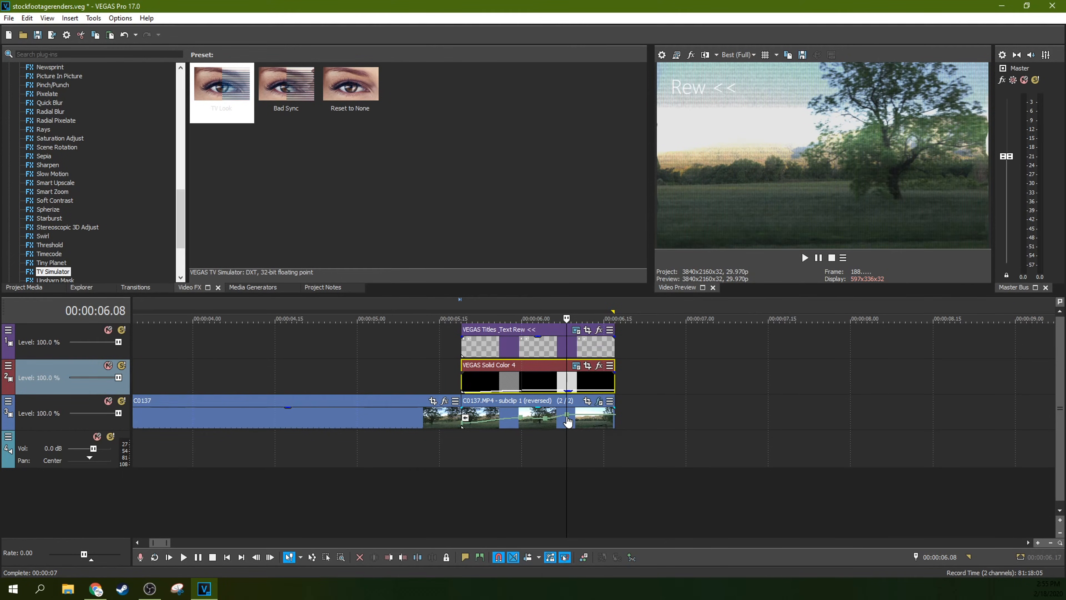
pyautogui.moveTo(568, 420)
pyautogui.mouseDown()
pyautogui.moveTo(579, 422)
pyautogui.moveTo(547, 417)
pyautogui.mouseUp()
pyautogui.doubleClick(580, 423)
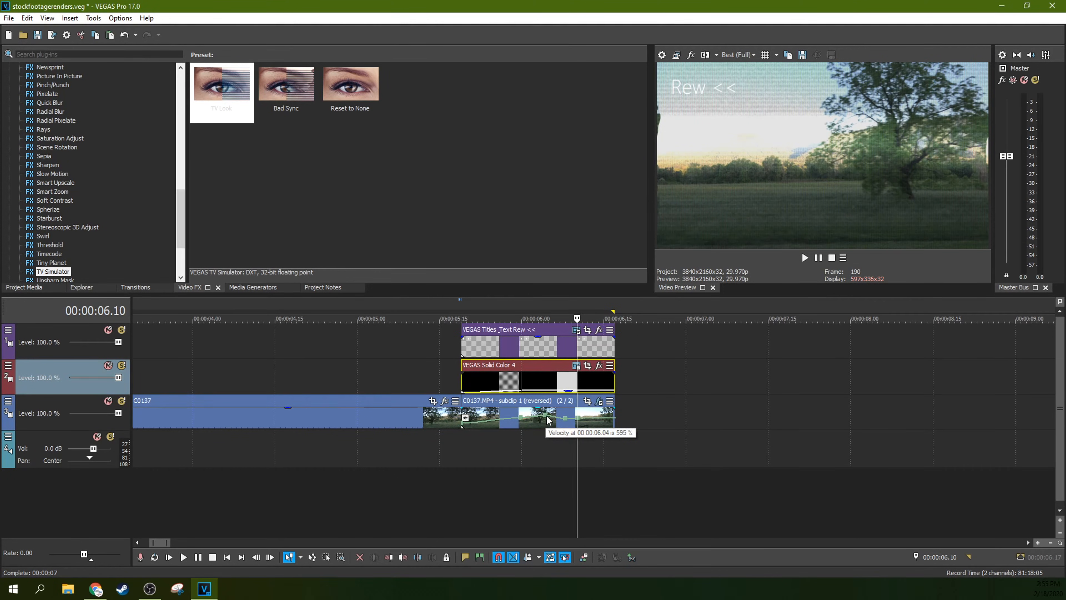
# - Delete the extra velocity points from the second half of the reversed clip
pyautogui.rightClick(544, 418)
pyautogui.click(573, 287)
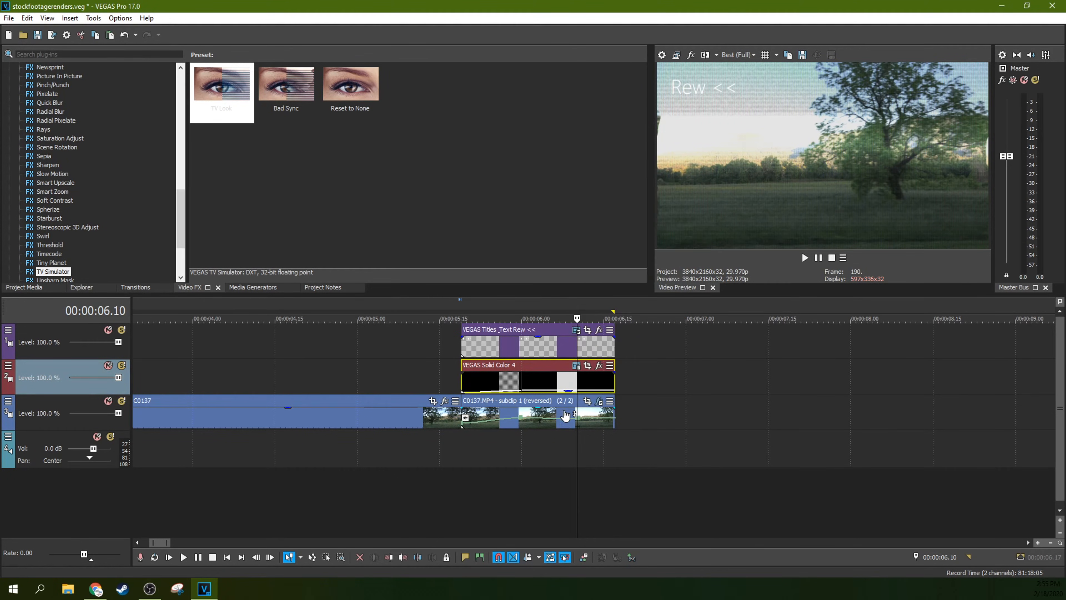
pyautogui.rightClick(564, 425)
pyautogui.click(573, 288)
pyautogui.rightClick(578, 424)
pyautogui.click(595, 288)
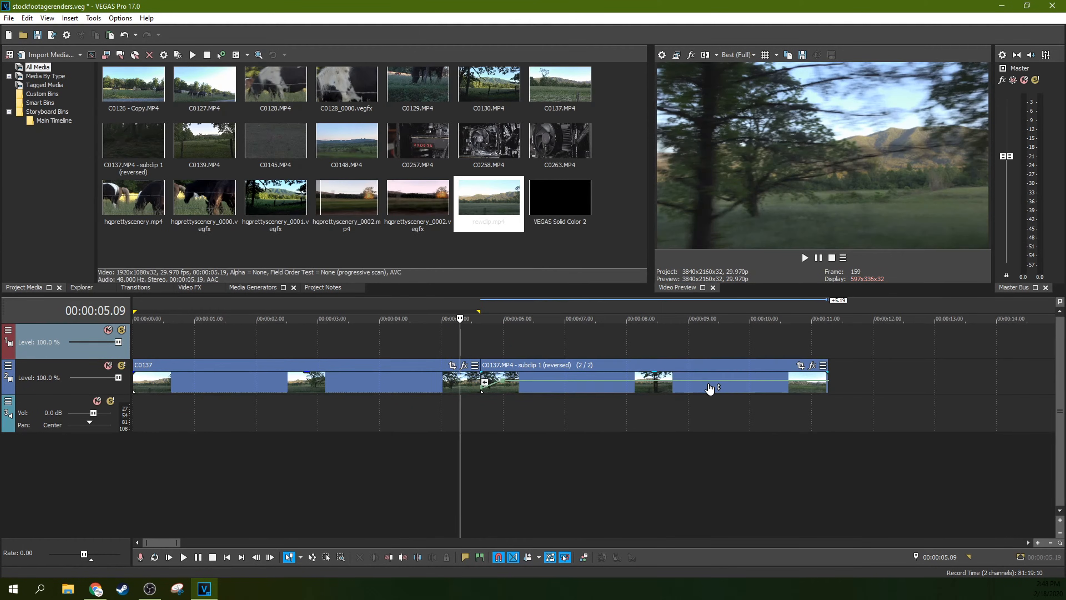
# - Play across the join to check the speed ramp, and look through the frames of the reversed clip
pyautogui.press('space')
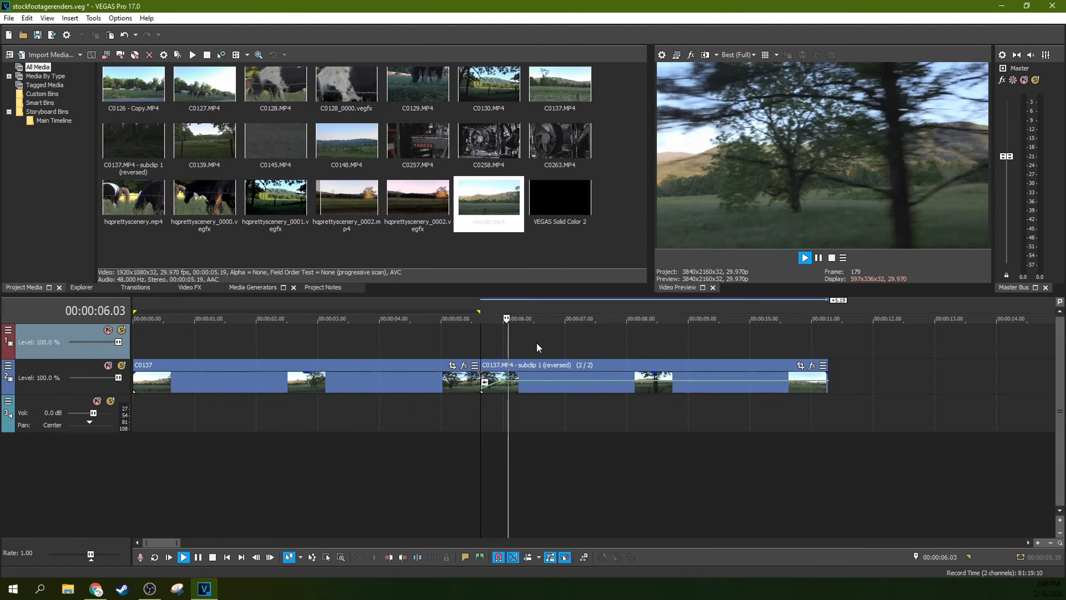
pyautogui.click(820, 258)
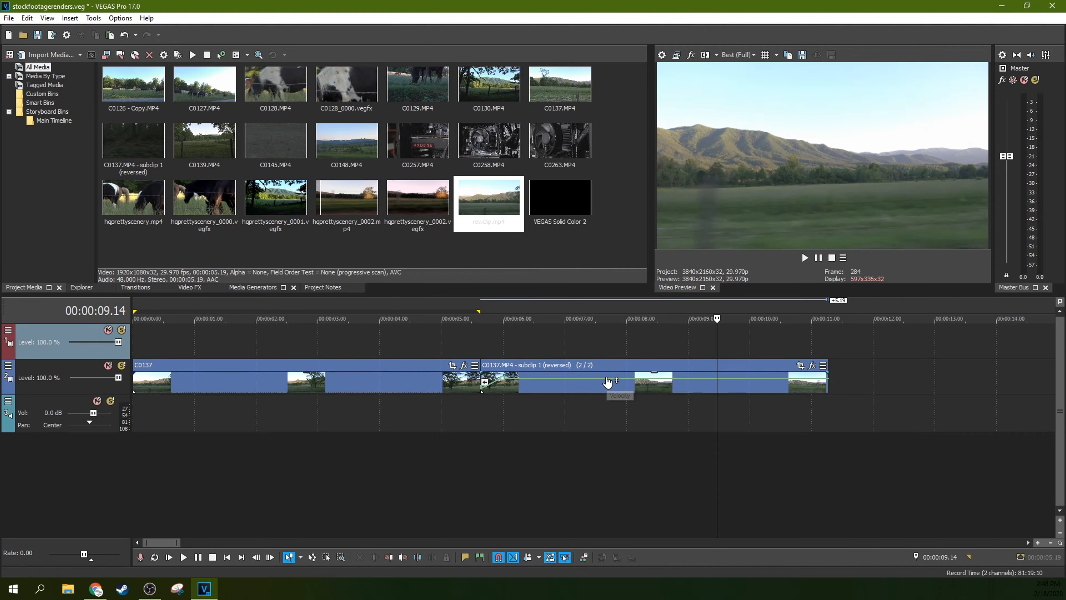
pyautogui.scroll(-5, 607, 381)
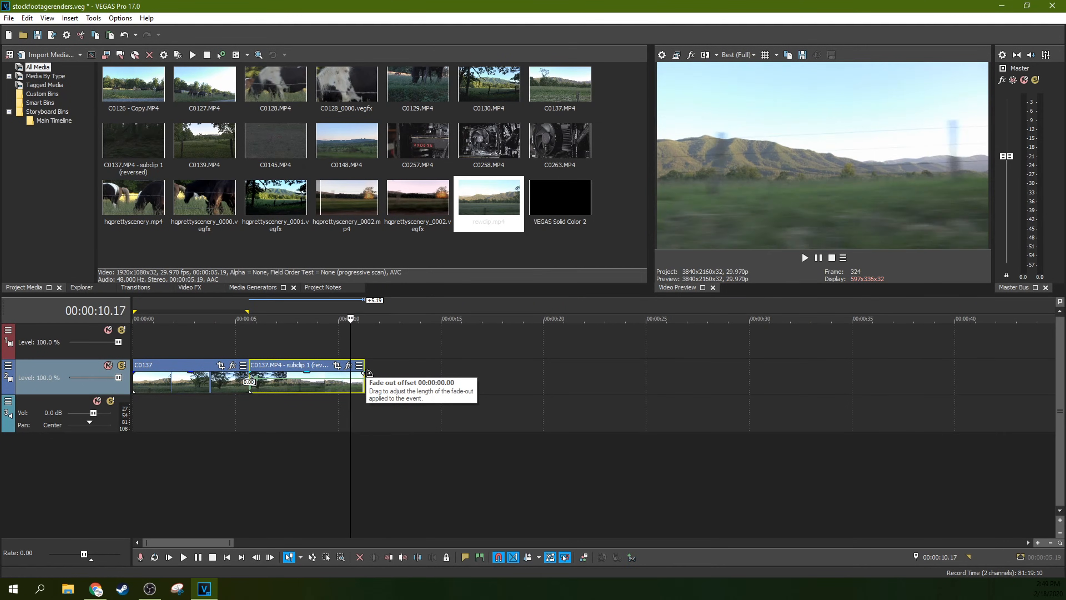
pyautogui.press('Left')
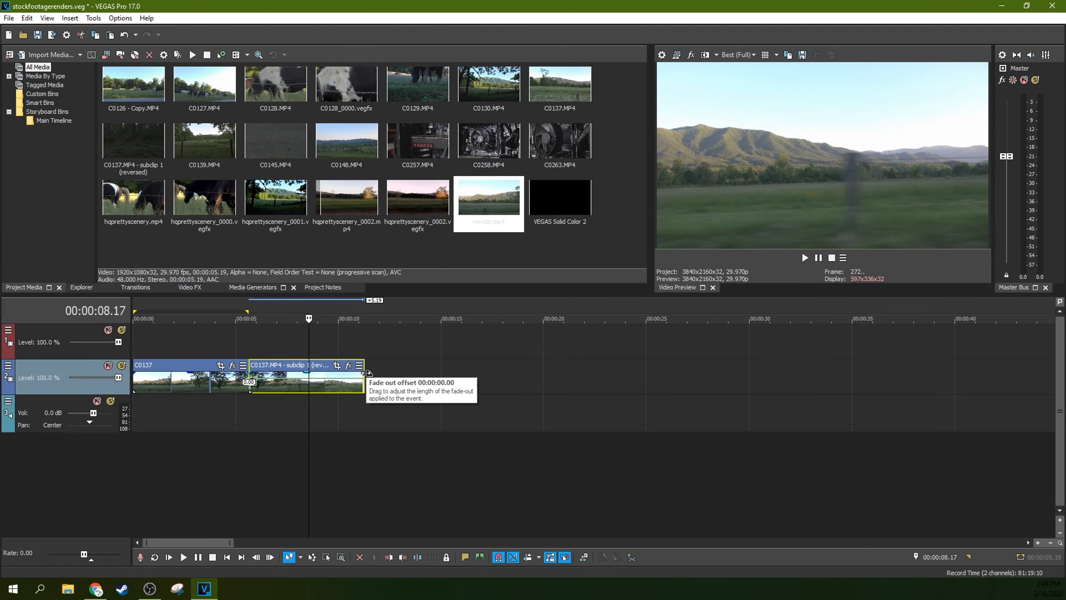
pyautogui.press('Left')
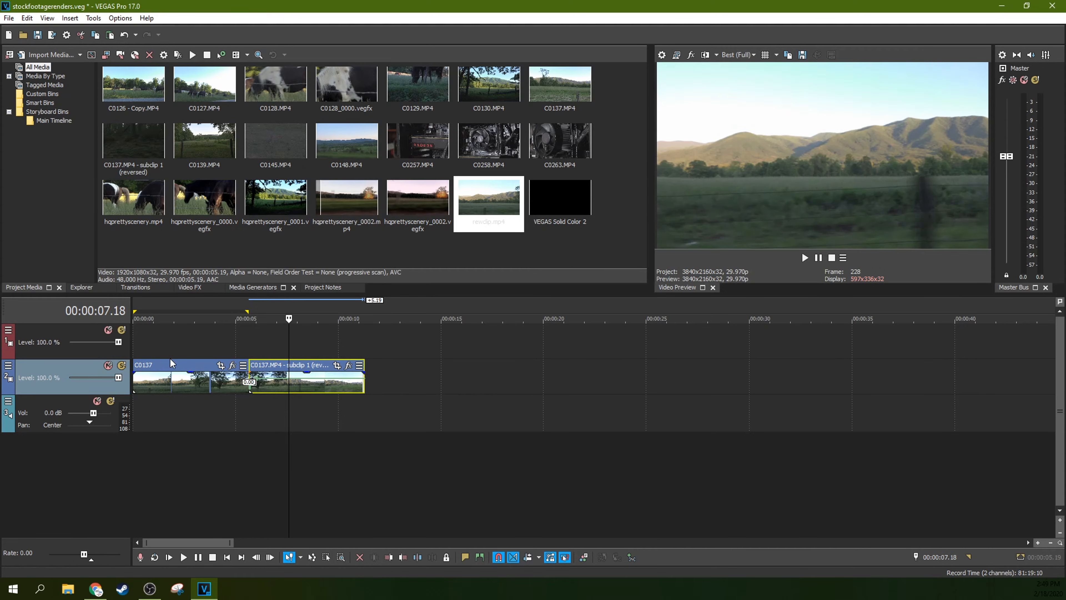
# - Step through the first frames of the C0137 clip and return to 00:00:00.00 to examine its starting frame
pyautogui.click(134, 386)
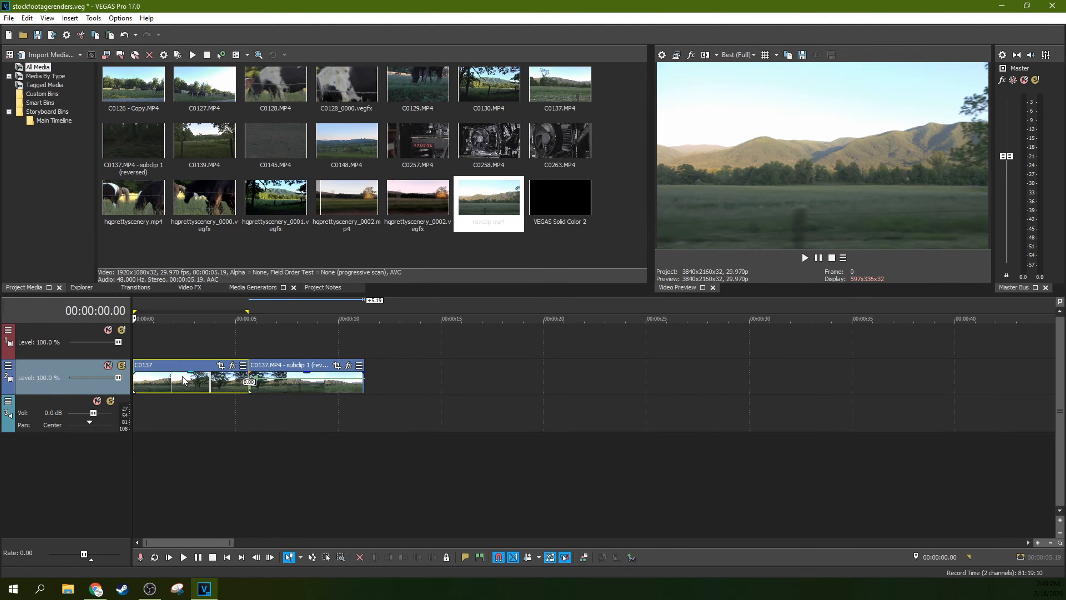
pyautogui.press('Right')
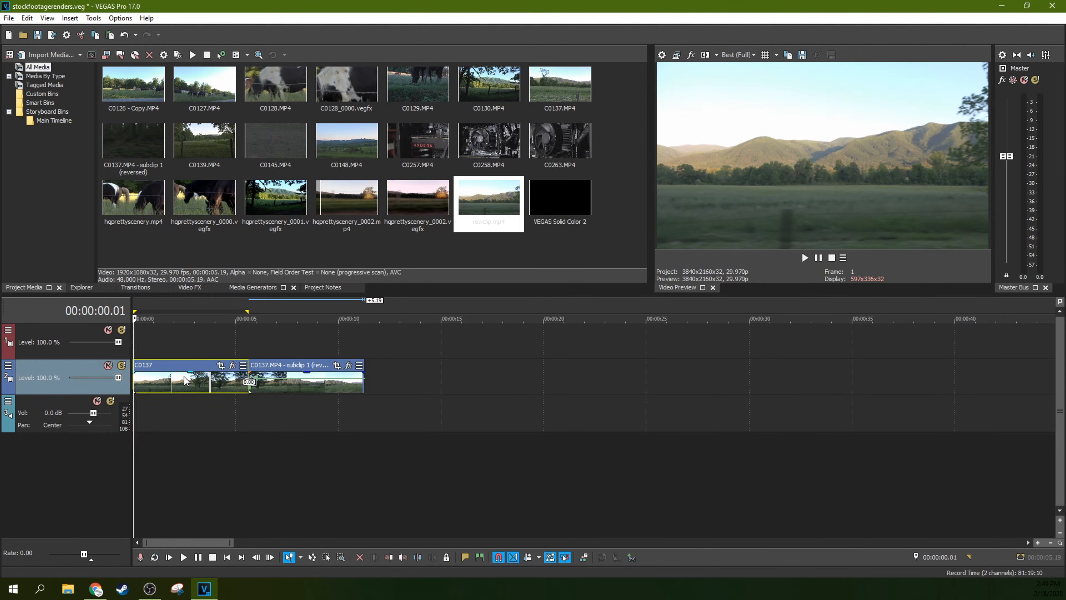
pyautogui.press('Right')
pyautogui.press('Right')
pyautogui.press('Right')
pyautogui.press('Right')
pyautogui.press('Right')
pyautogui.press('Right')
pyautogui.press('Right')
pyautogui.press('Right')
pyautogui.press('Right')
pyautogui.press('Right')
pyautogui.press('Right')
pyautogui.press('Right')
pyautogui.press('Right')
pyautogui.press('Right')
pyautogui.press('Right')
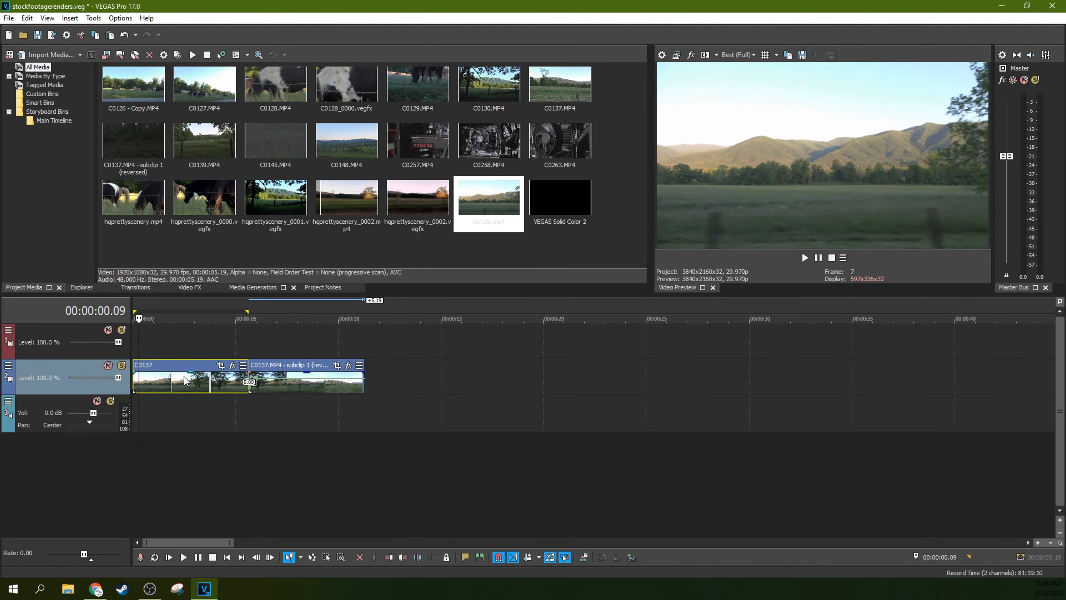
pyautogui.press('Home')
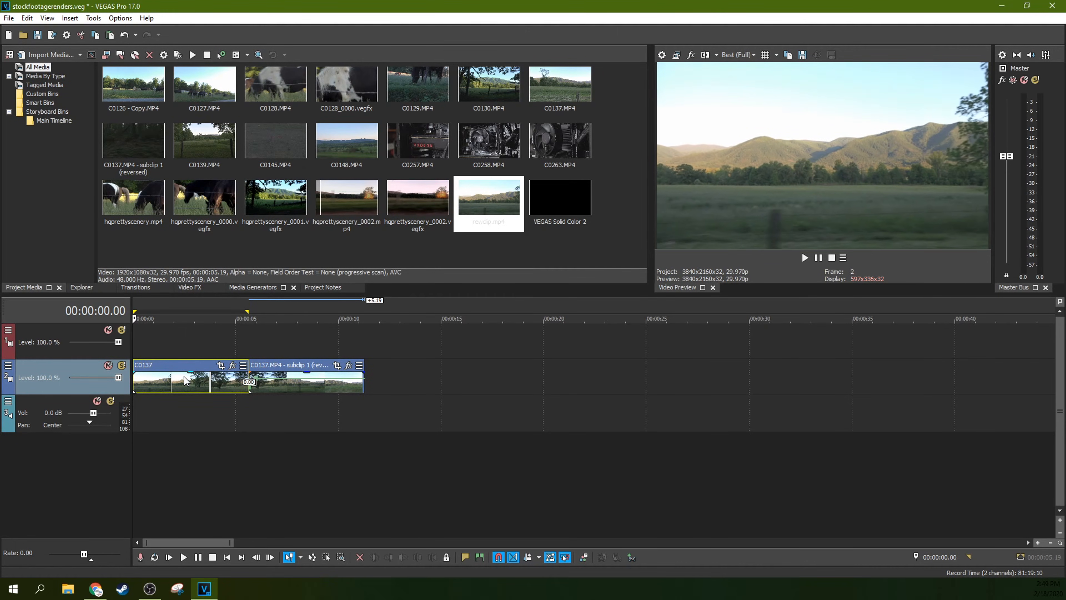
# - Find the frame in the reversed clip that matches the start of C0137 and trim the clip's end to 00:00:06.17
pyautogui.click(256, 355)
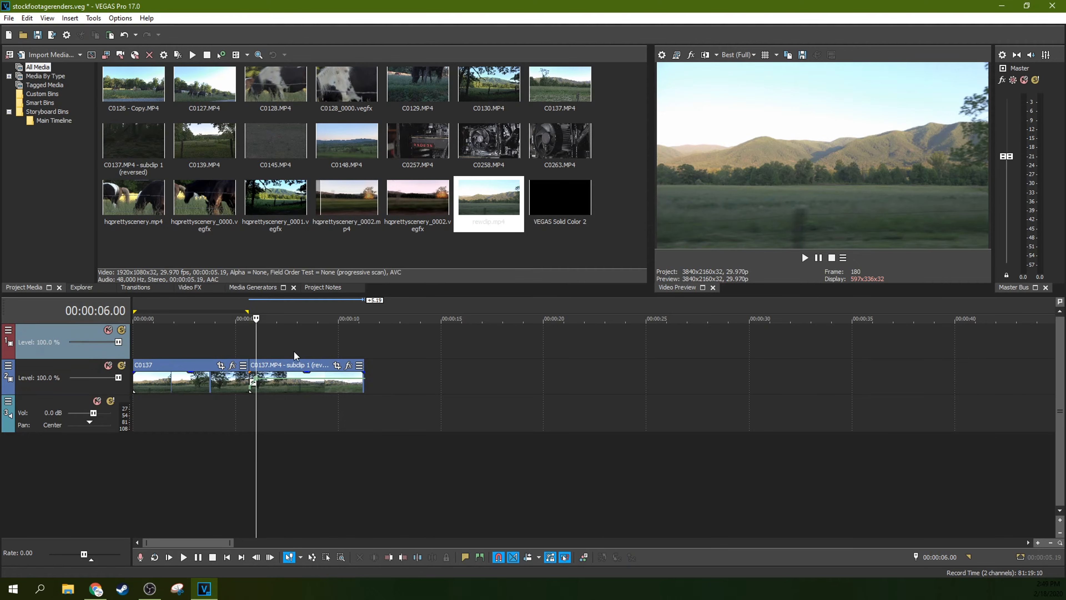
pyautogui.press('Right')
pyautogui.press('Right')
pyautogui.press('Right')
pyautogui.press('Right')
pyautogui.press('Right')
pyautogui.press('Right')
pyautogui.press('Right')
pyautogui.press('Right')
pyautogui.press('Right')
pyautogui.press('Right')
pyautogui.press('Right')
pyautogui.press('Right')
pyautogui.press('Right')
pyautogui.press('Right')
pyautogui.press('Right')
pyautogui.press('Right')
pyautogui.press('Right')
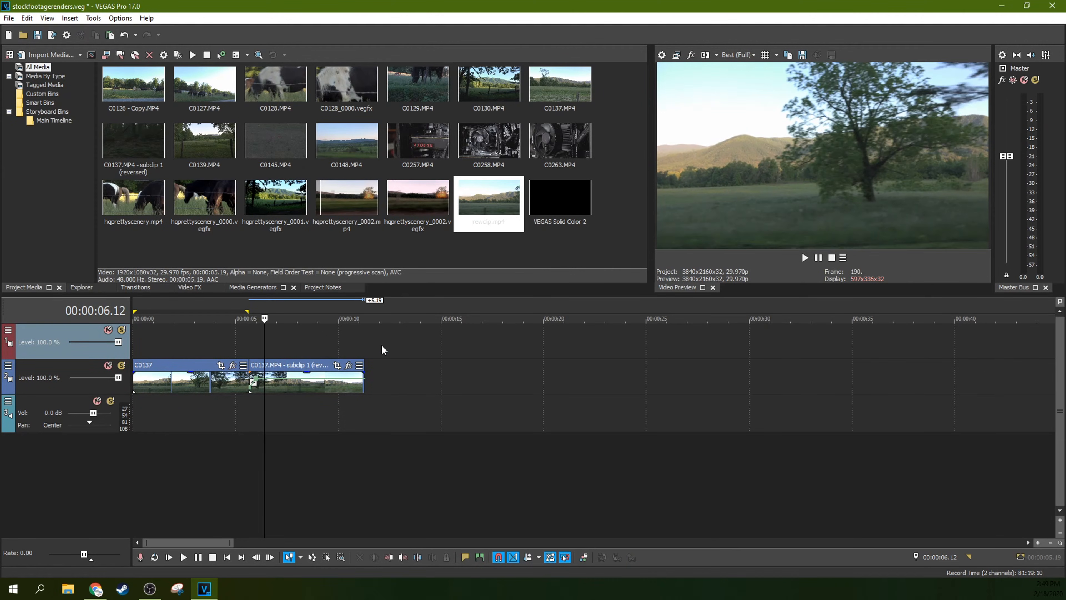
pyautogui.press('Right')
pyautogui.press('Right')
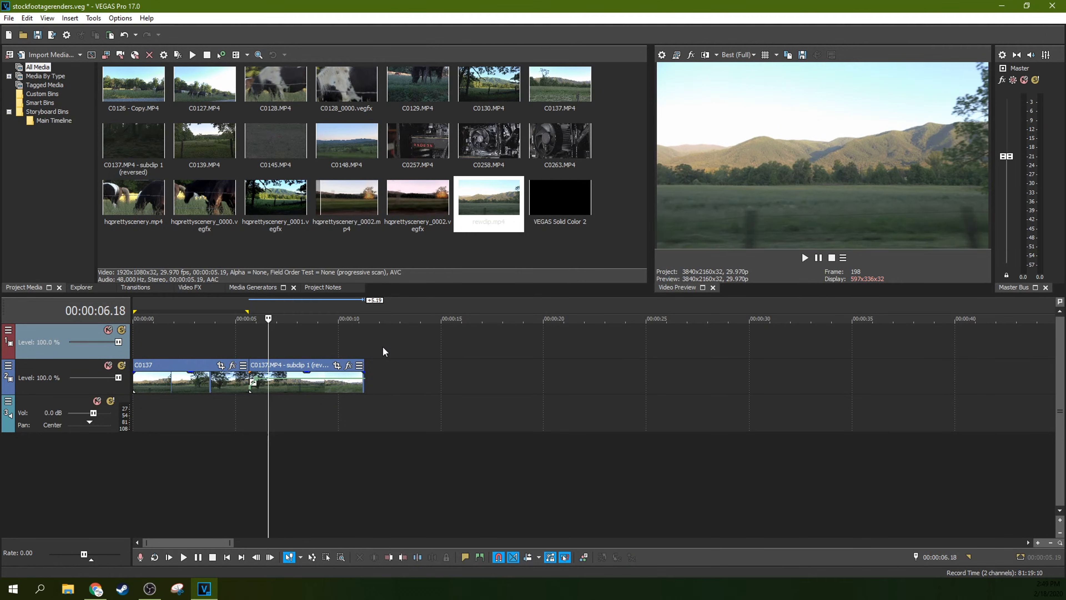
pyautogui.press('Left')
pyautogui.press('Left')
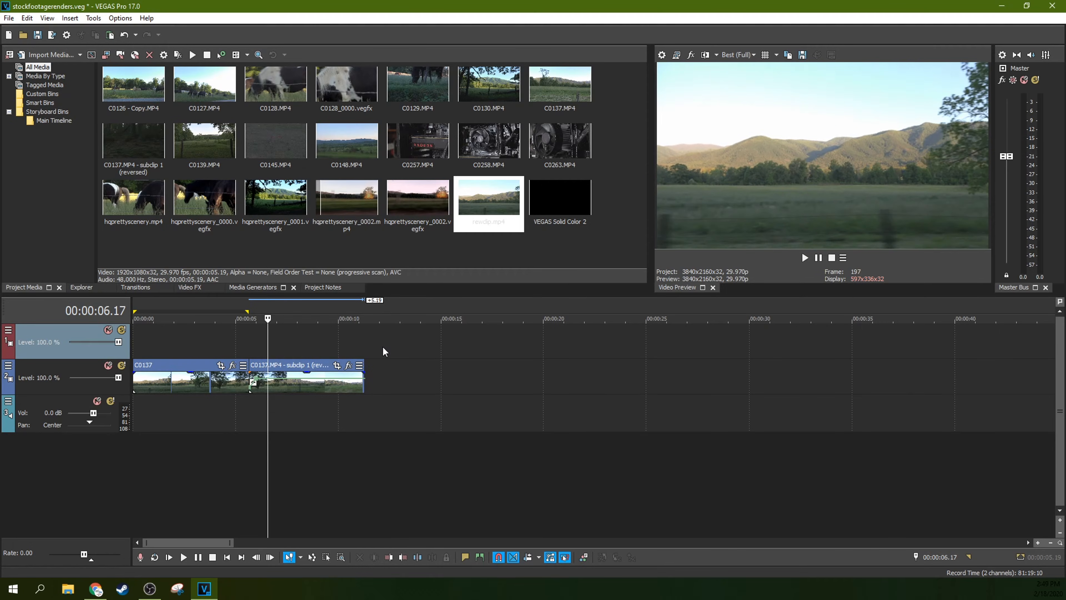
pyautogui.moveTo(362, 384); pyautogui.dragTo(267, 383)
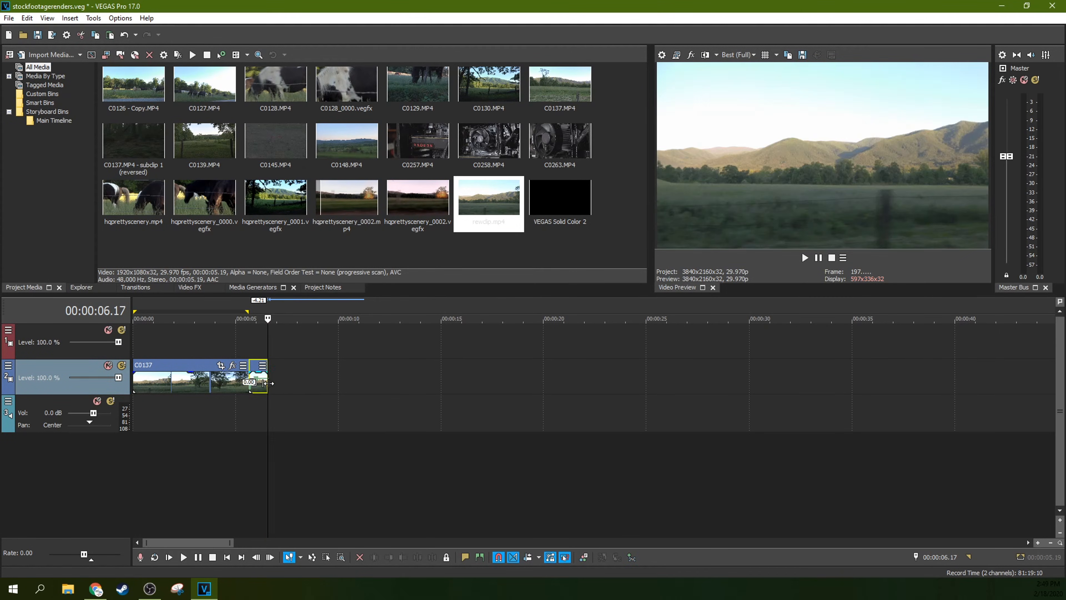
# - Play the timeline from just before the join to check the trimmed reversed clip
pyautogui.click(254, 347)
pyautogui.click(248, 347)
pyautogui.scroll(3, 289, 354)
pyautogui.scroll(2, 288, 353)
pyautogui.click(538, 353)
pyautogui.press('space')
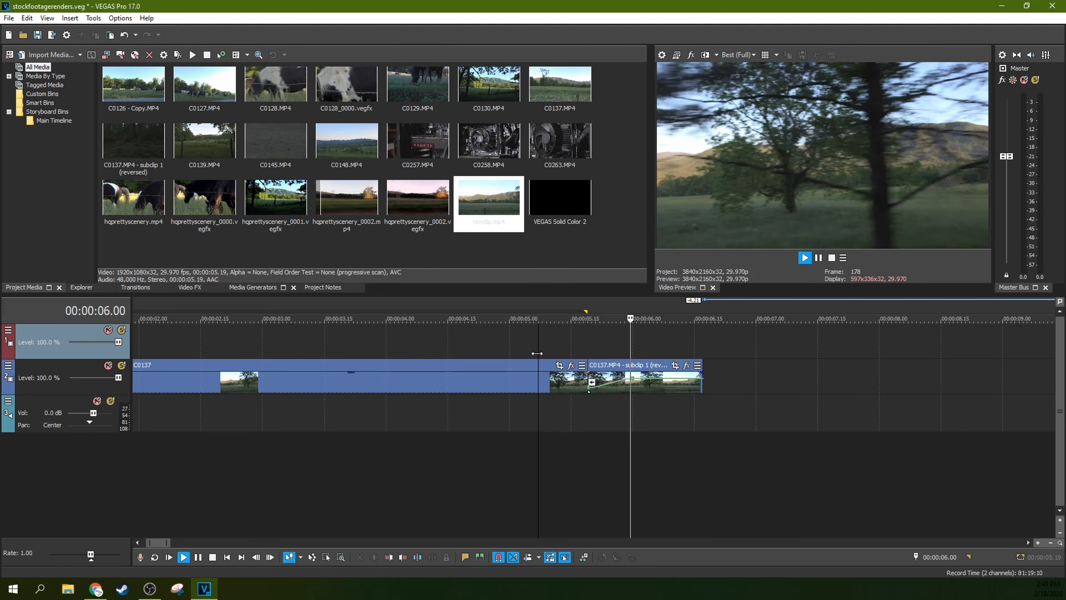
pyautogui.press('Return')
pyautogui.click(645, 342)
# - Set the loop region to span only the trimmed reversed clip
pyautogui.click(584, 310)
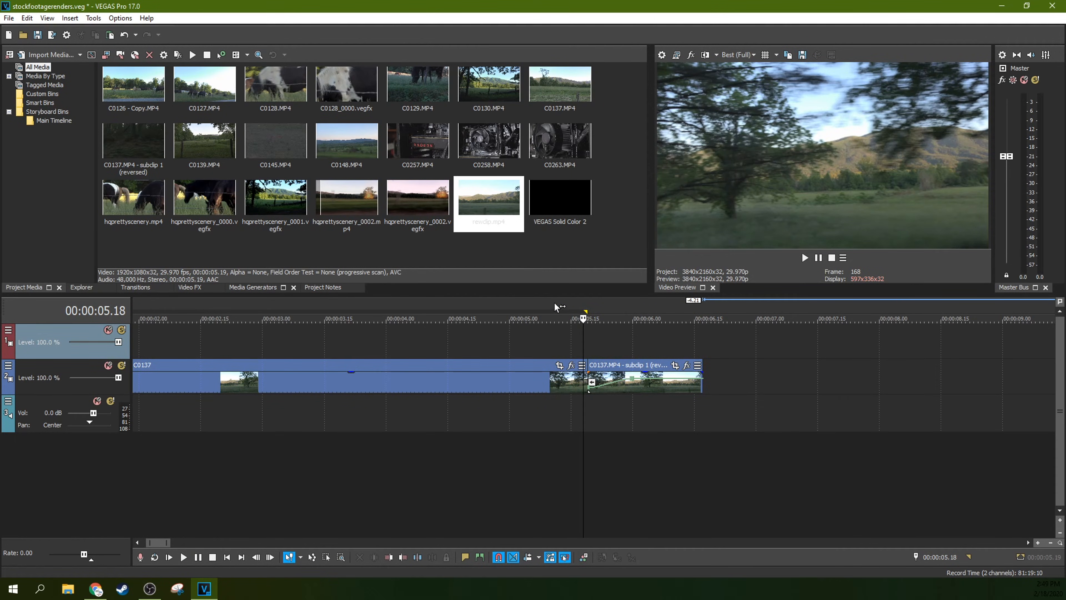
pyautogui.scroll(-5, 555, 307)
pyautogui.moveTo(247, 312); pyautogui.dragTo(267, 313)
pyautogui.moveTo(135, 313); pyautogui.dragTo(254, 314)
pyautogui.click(237, 332)
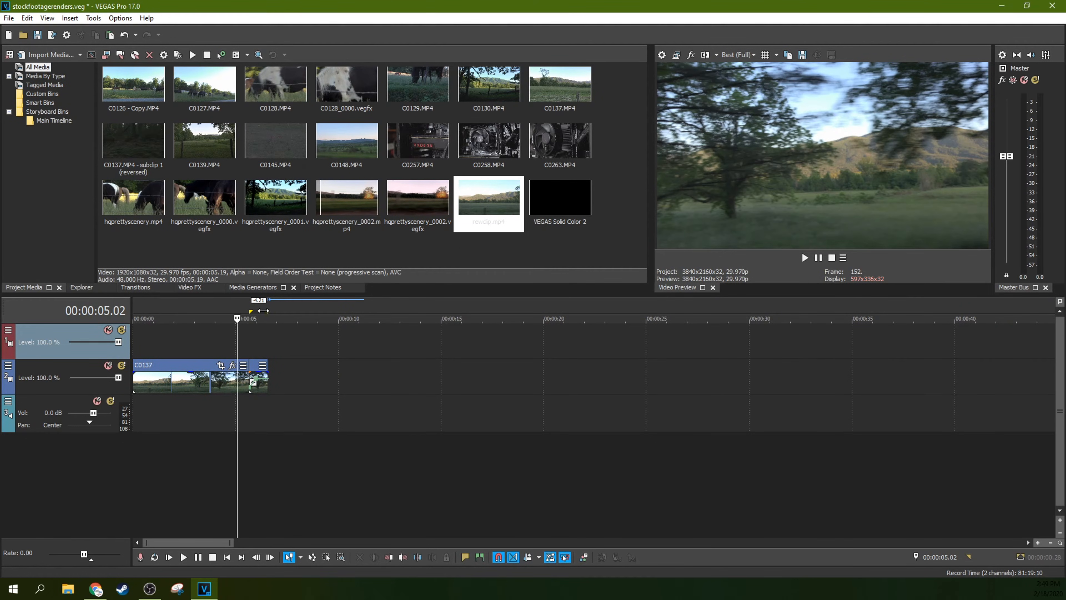
# - Selectively prerender the loop region with the MAGIX AVC/AAC MP4 template Internet HD 1080p 29.97 fps (AMD VCE)
pyautogui.rightClick(259, 312)
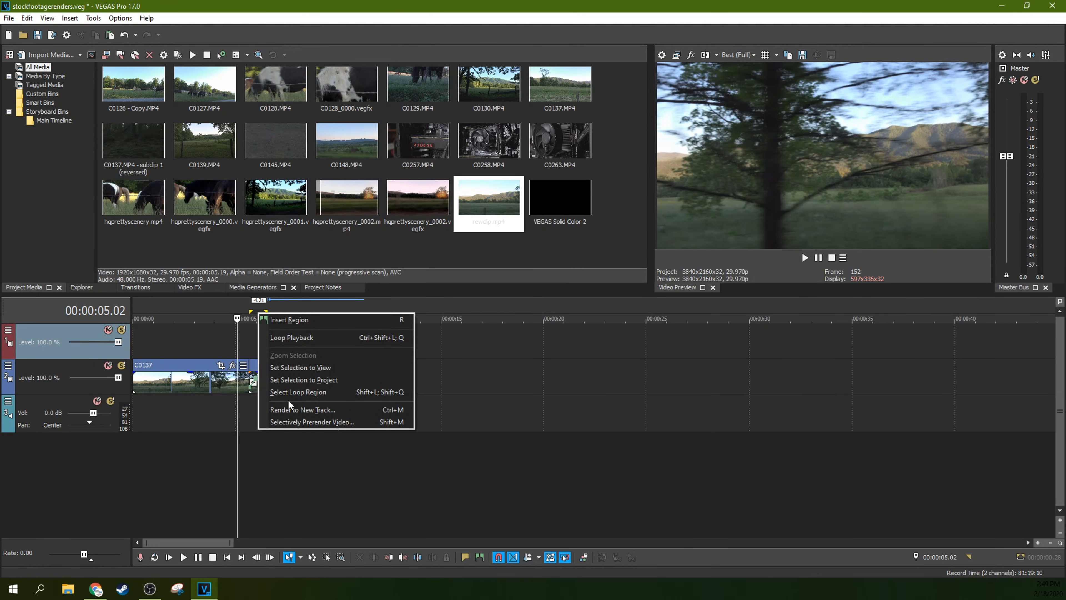
pyautogui.click(290, 422)
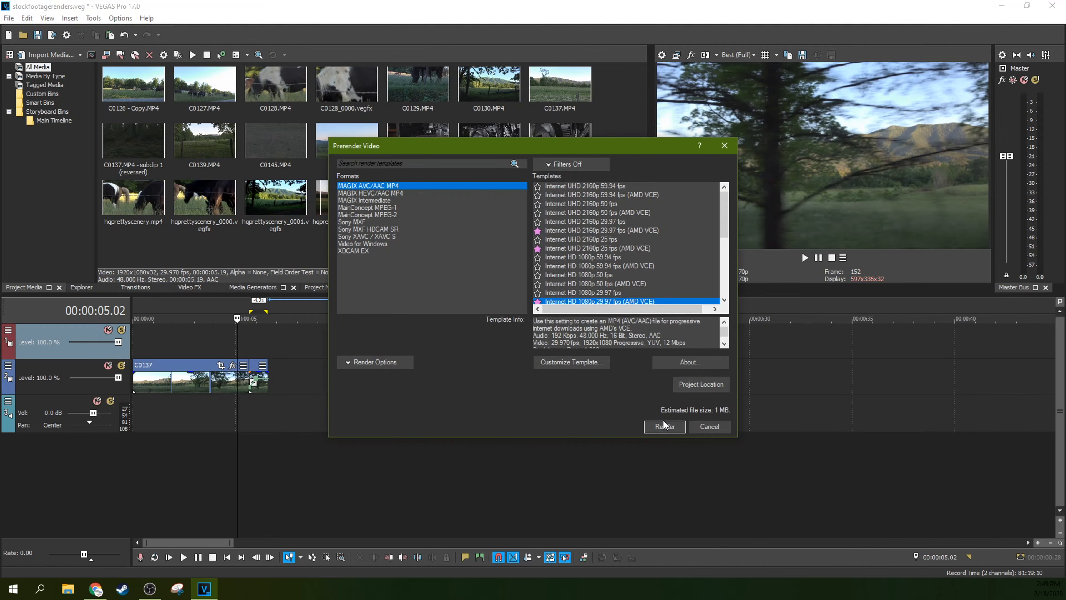
pyautogui.click(662, 424)
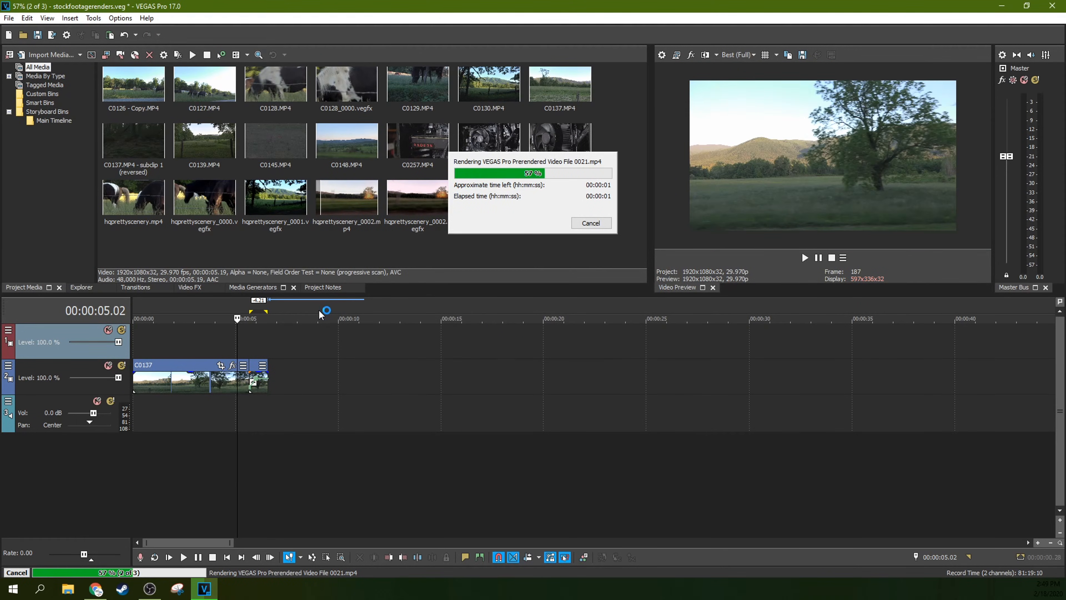
# - Play the prerendered section repeatedly from before the join and check how smoothly the footage slows and reverses
pyautogui.click(250, 341)
pyautogui.press('space')
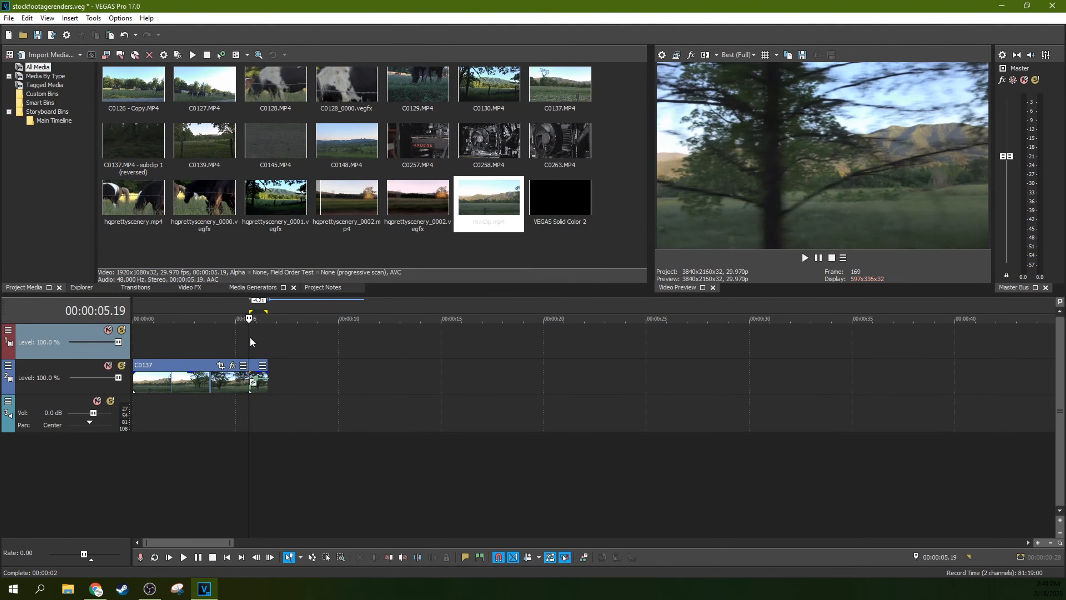
pyautogui.click(820, 259)
pyautogui.click(229, 349)
pyautogui.press('space')
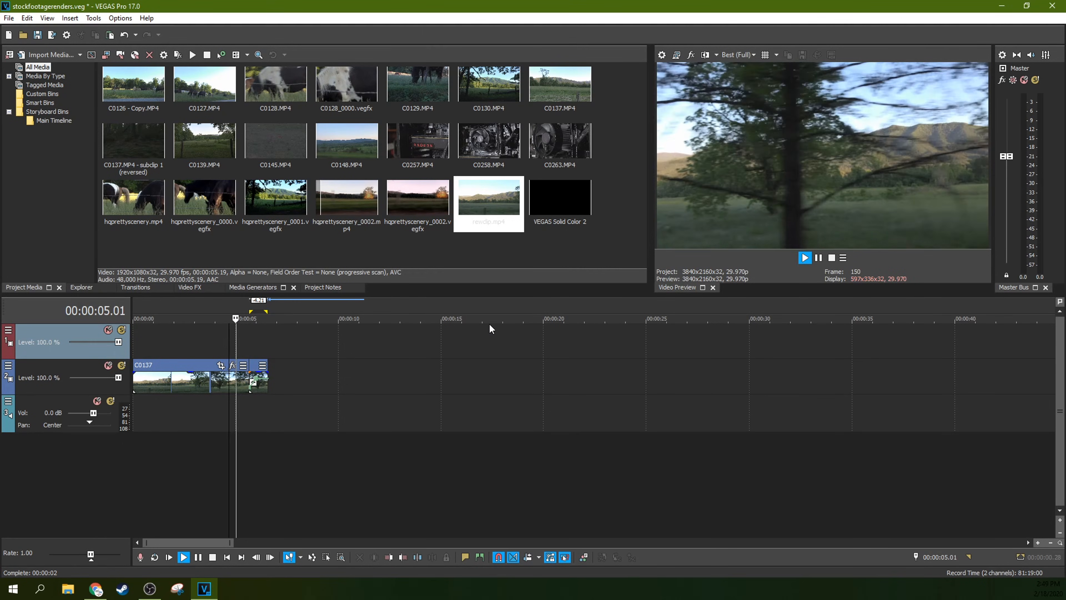
pyautogui.click(819, 257)
pyautogui.click(230, 355)
pyautogui.press('space')
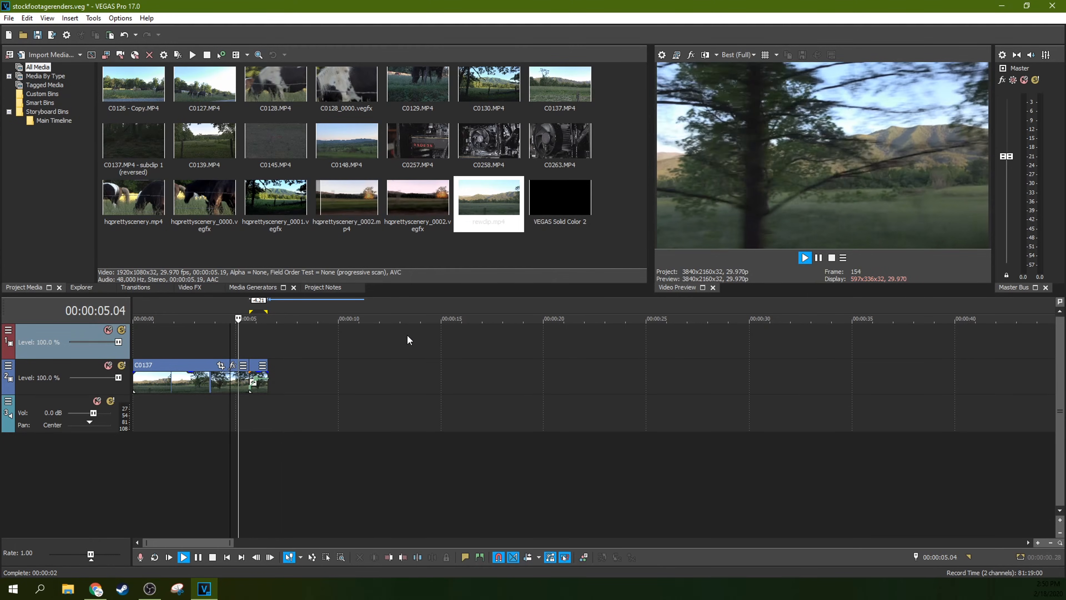
pyautogui.click(818, 258)
pyautogui.click(252, 350)
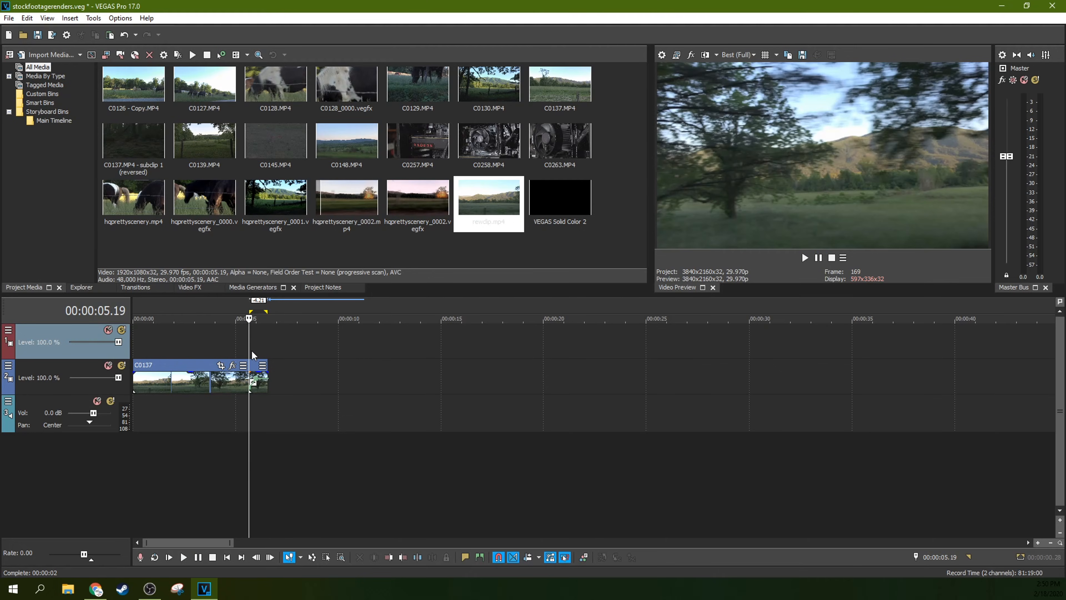
pyautogui.scroll(2, 252, 353)
pyautogui.scroll(2, 253, 355)
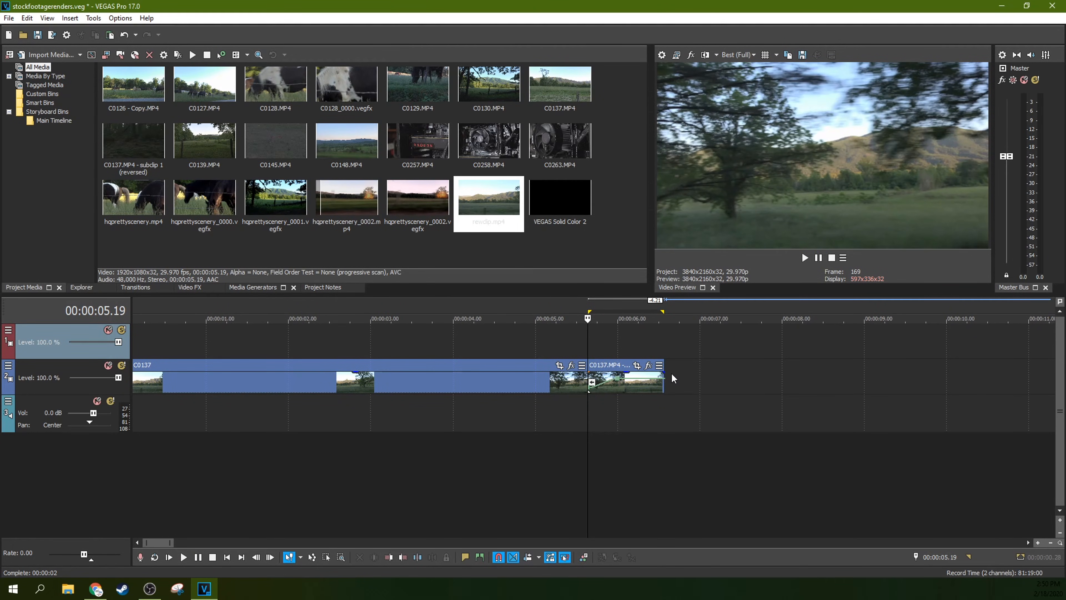
pyautogui.click(653, 346)
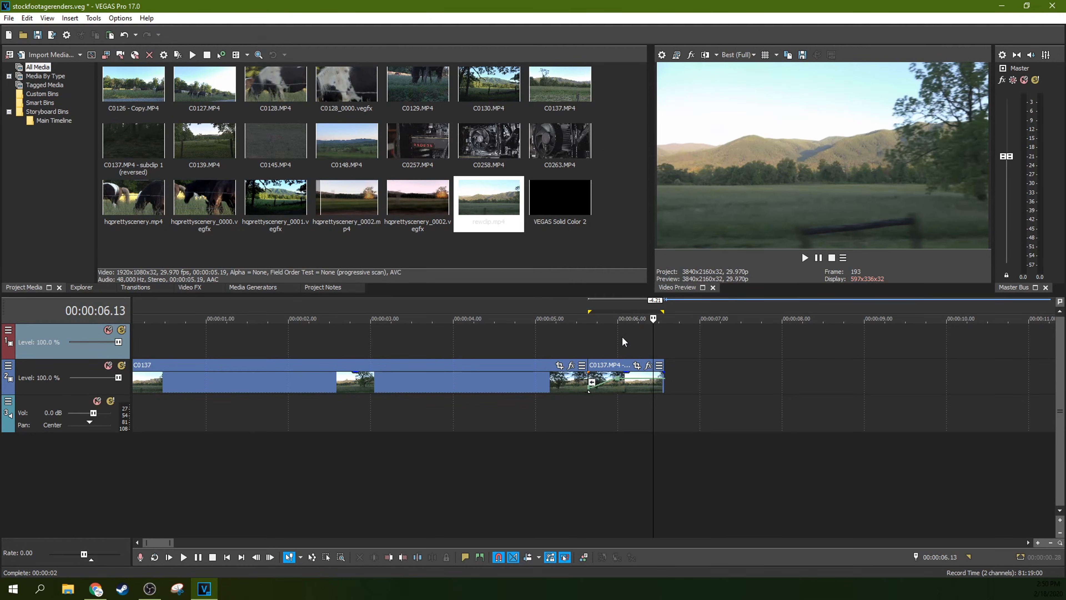
pyautogui.scroll(-4, 578, 361)
pyautogui.scroll(6, 415, 359)
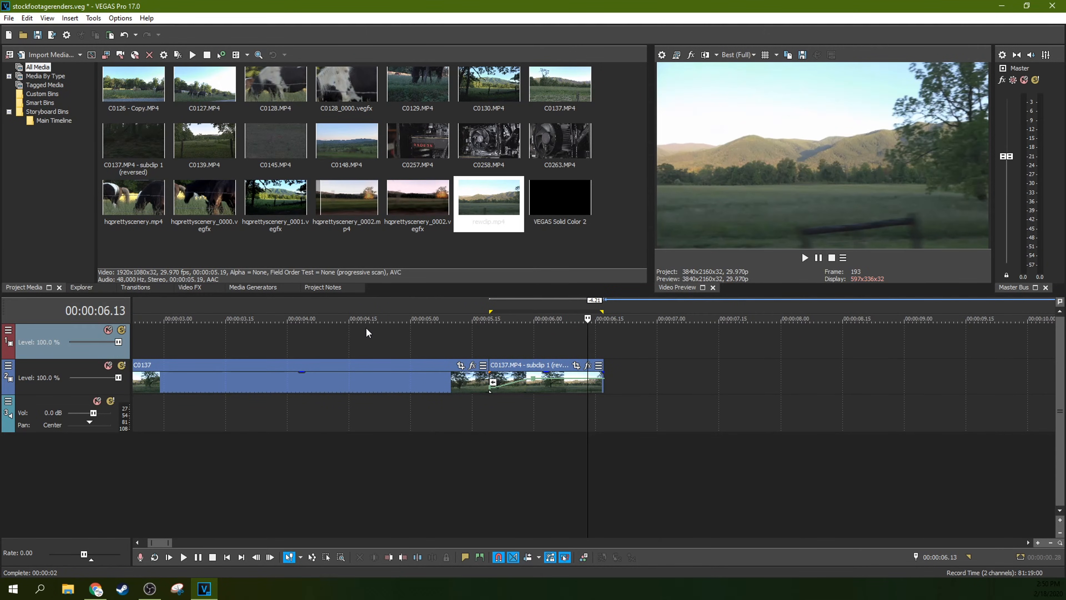
pyautogui.click(182, 289)
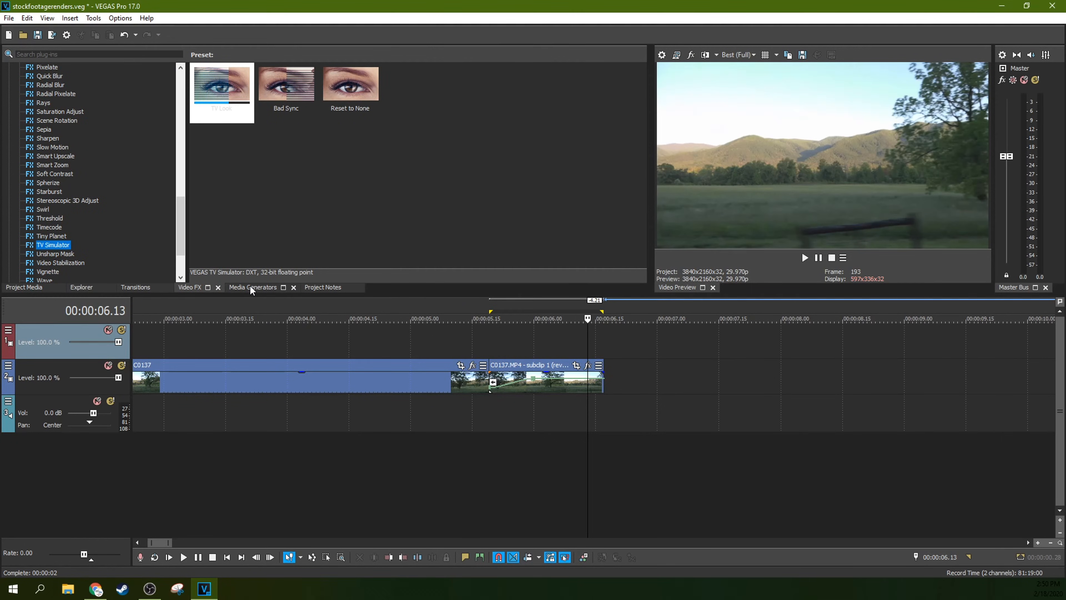
pyautogui.scroll(1, 56, 199)
pyautogui.scroll(1, 54, 196)
pyautogui.click(57, 174)
pyautogui.moveTo(52, 174); pyautogui.dragTo(50, 177)
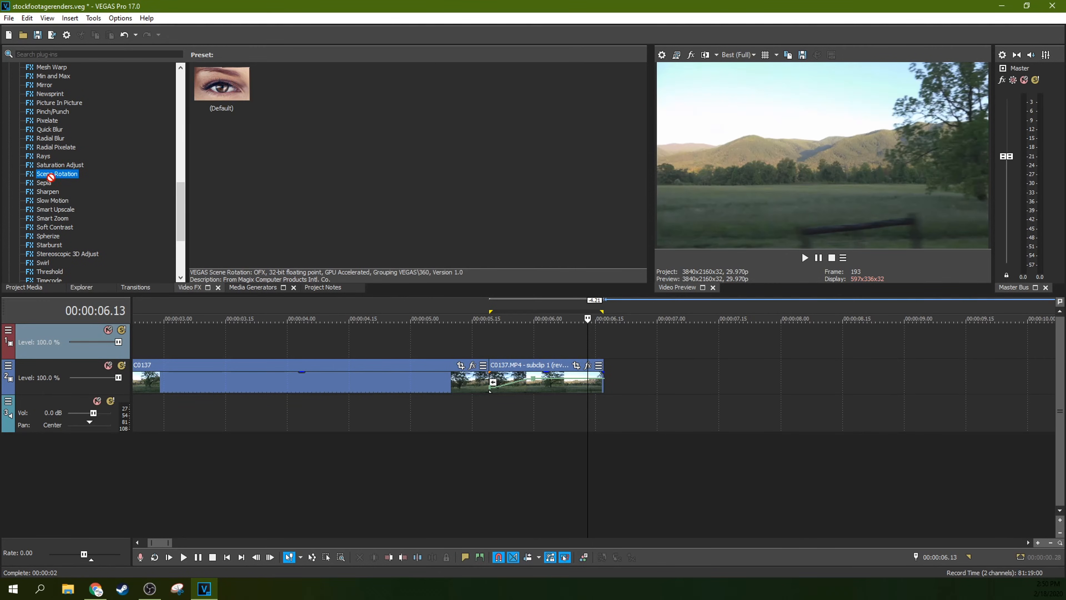
pyautogui.click(74, 243)
pyautogui.scroll(2, 66, 252)
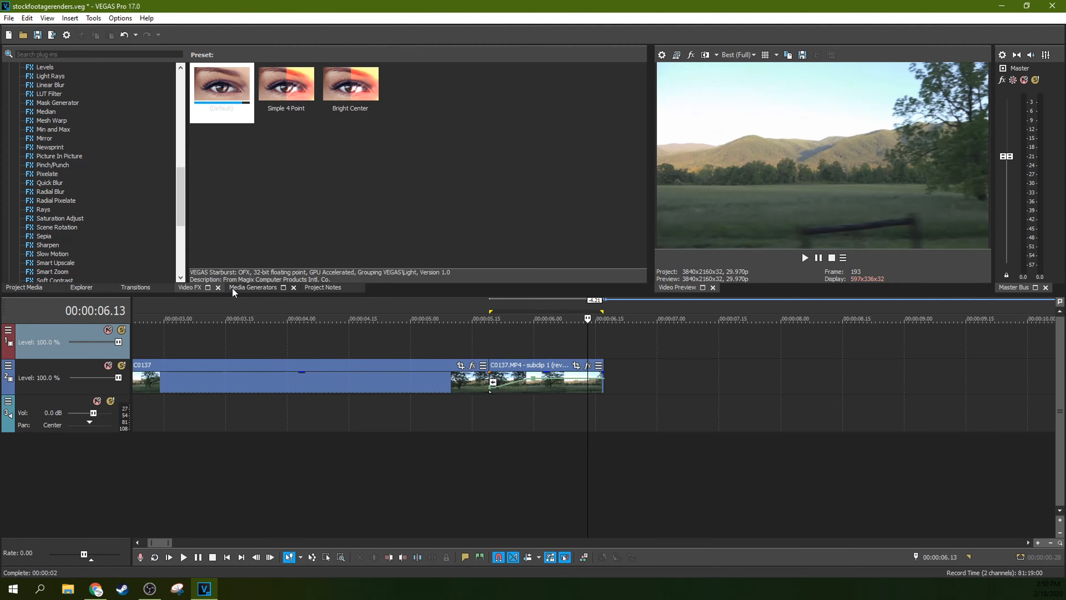
# - Add a black Solid Color event on the empty track above the reversed clip and trim it to the clip's end
pyautogui.click(243, 289)
pyautogui.click(63, 112)
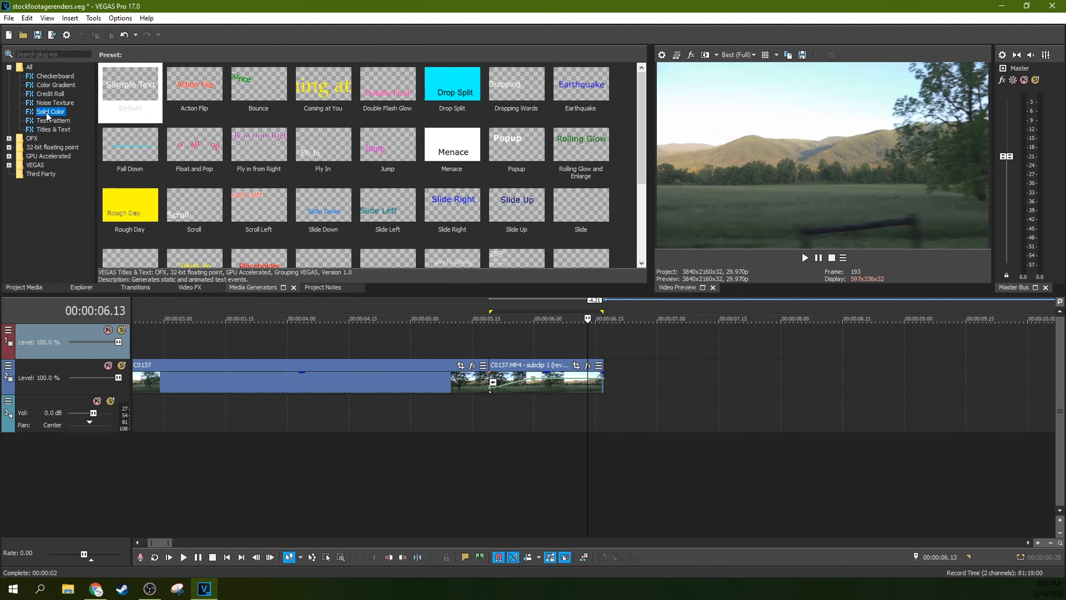
pyautogui.moveTo(204, 82); pyautogui.dragTo(497, 350)
pyautogui.click(605, 344)
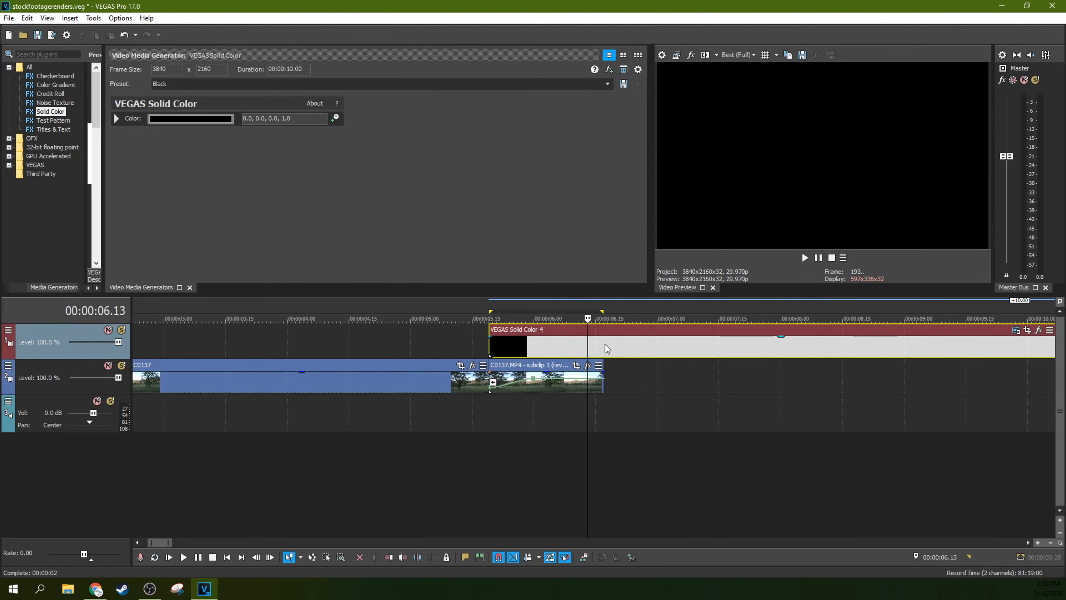
pyautogui.press('s')
pyautogui.click(629, 344)
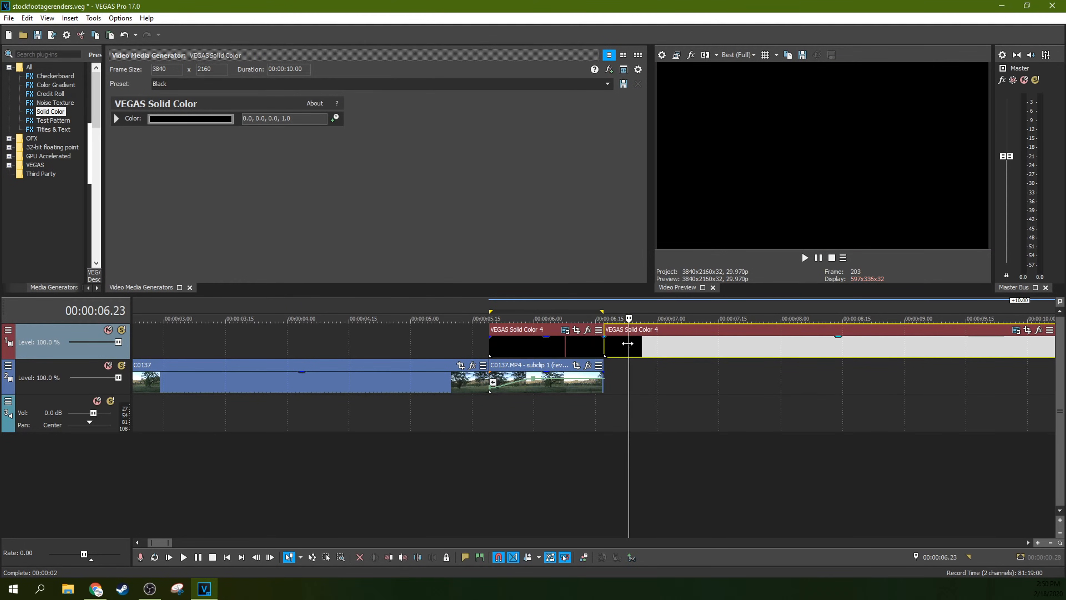
pyautogui.press('Delete')
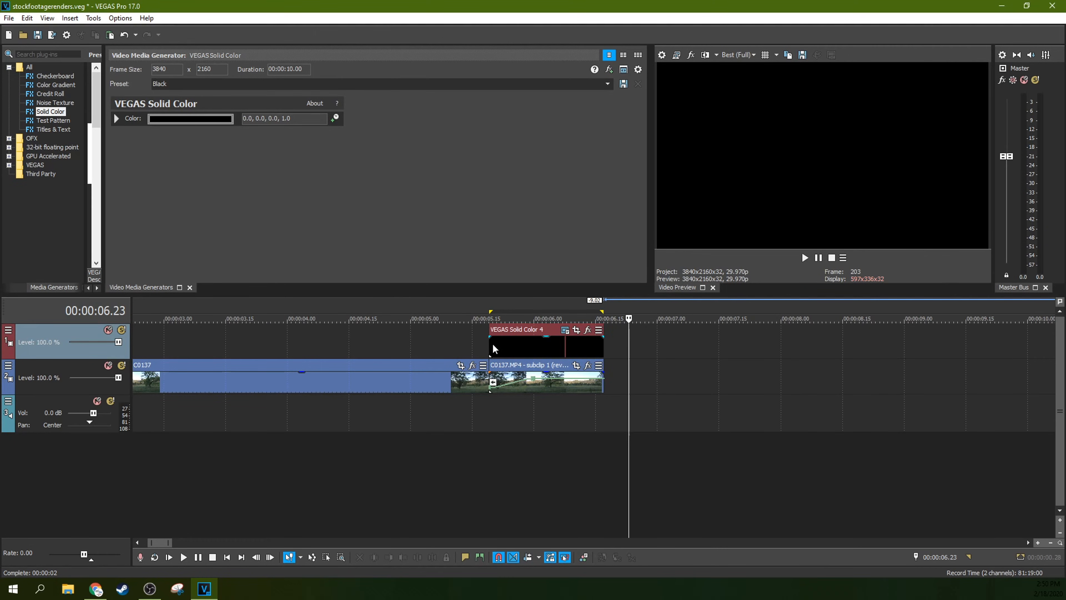
# - Lower the black solid's opacity to a faint darkening overlay and play the join to check it
pyautogui.moveTo(547, 336); pyautogui.dragTo(545, 359)
pyautogui.click(534, 345)
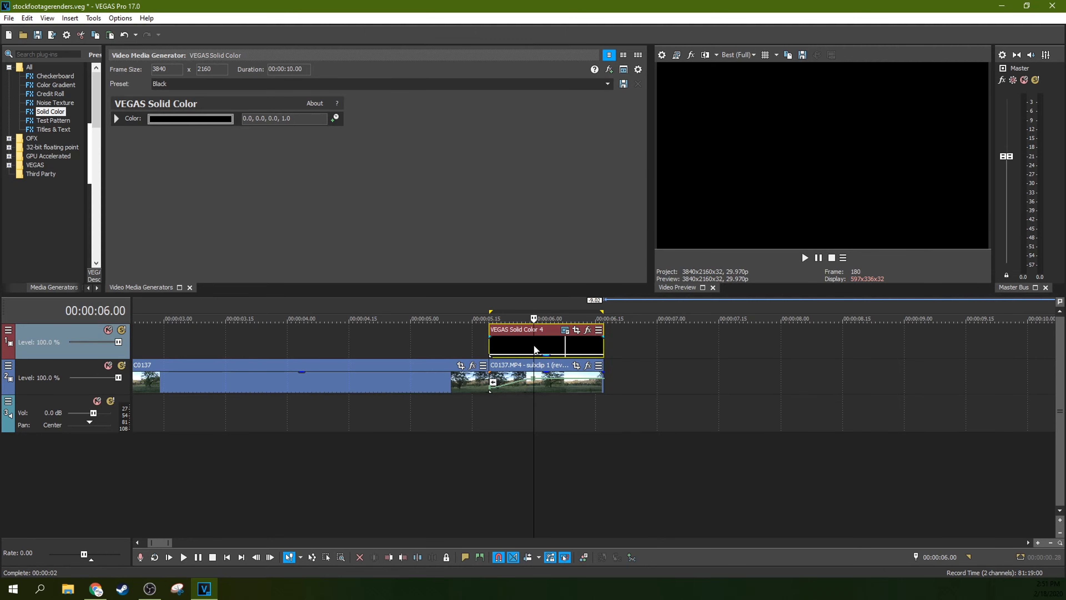
pyautogui.click(488, 345)
pyautogui.press('space')
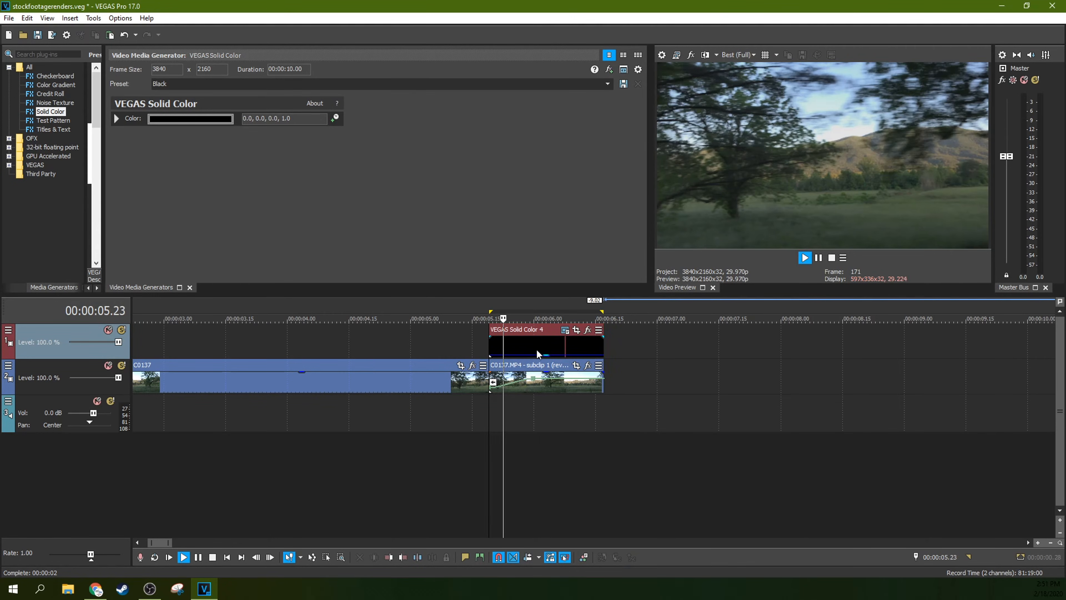
pyautogui.click(815, 261)
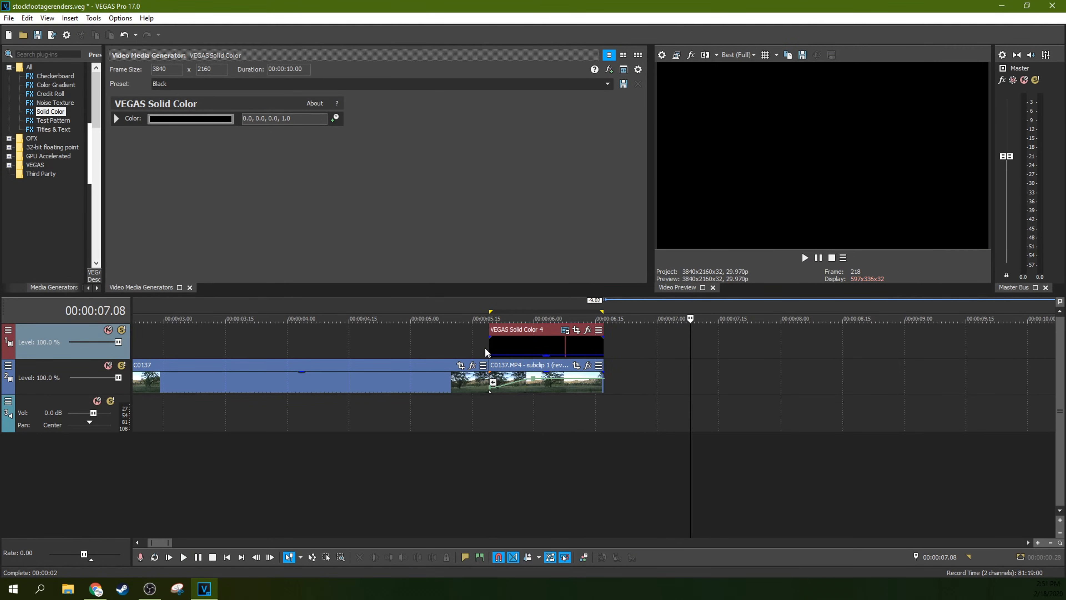
pyautogui.click(481, 346)
pyautogui.press('space')
pyautogui.press('space')
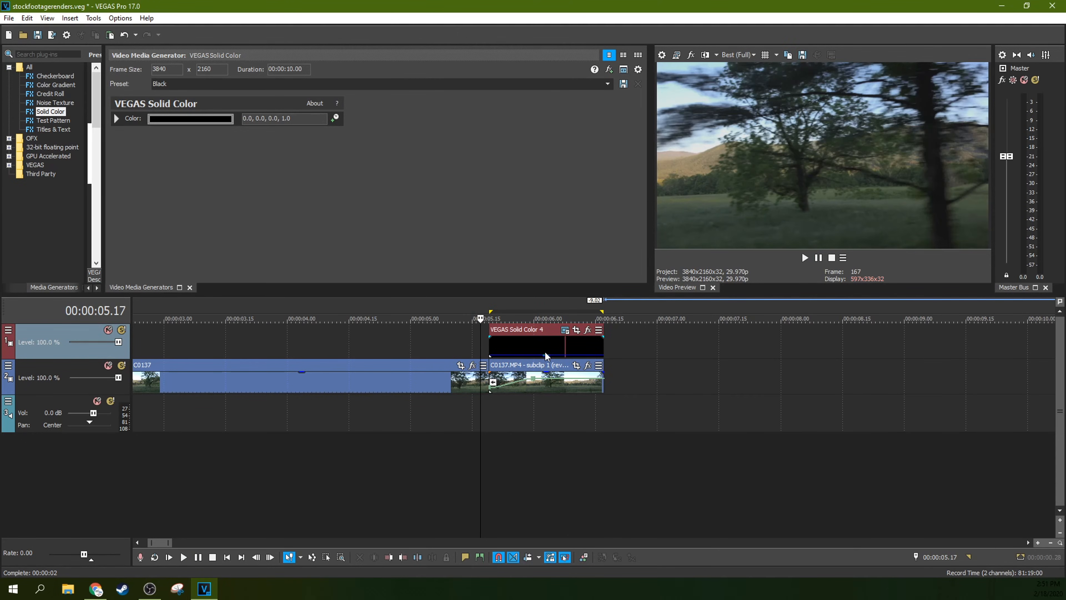
# - Fade in the black solid from its start to about the velocity envelope's second point and play it back
pyautogui.click(465, 349)
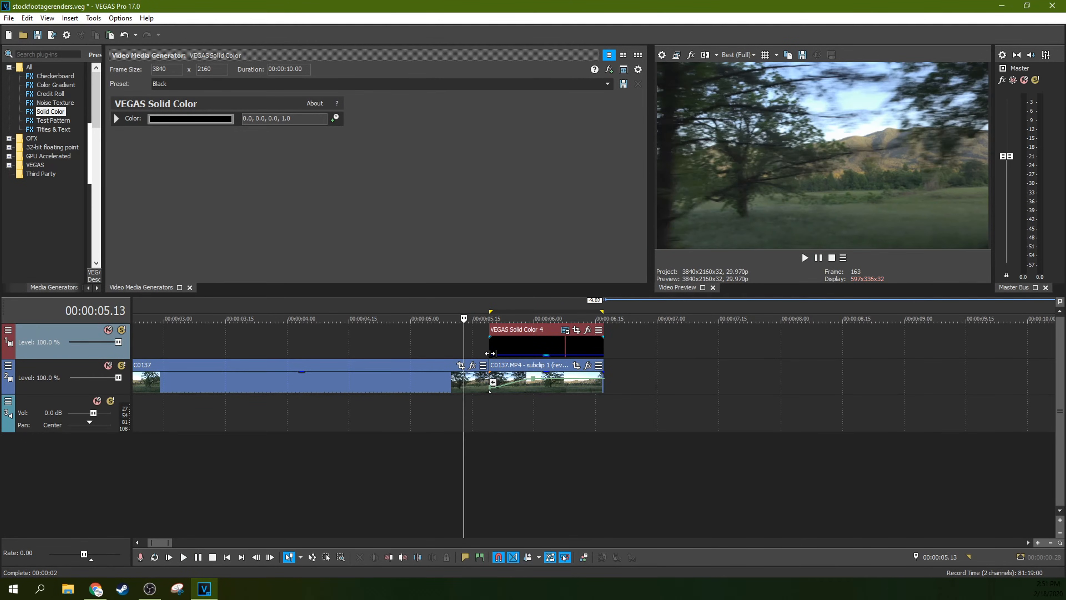
pyautogui.click(486, 347)
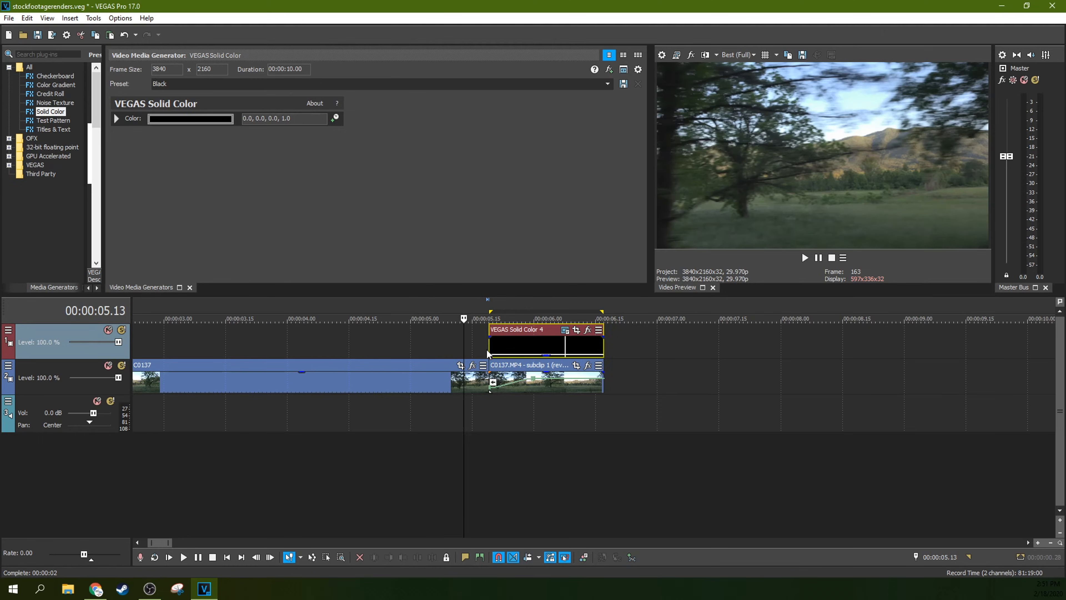
pyautogui.scroll(3, 487, 348)
pyautogui.moveTo(685, 335); pyautogui.dragTo(696, 335)
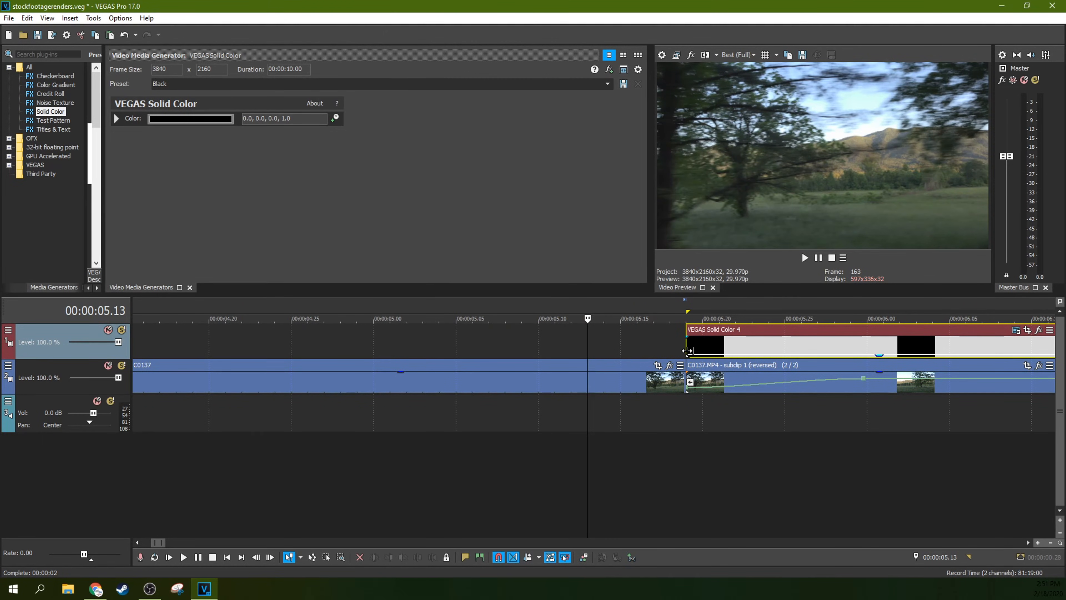
pyautogui.moveTo(687, 336); pyautogui.dragTo(864, 339)
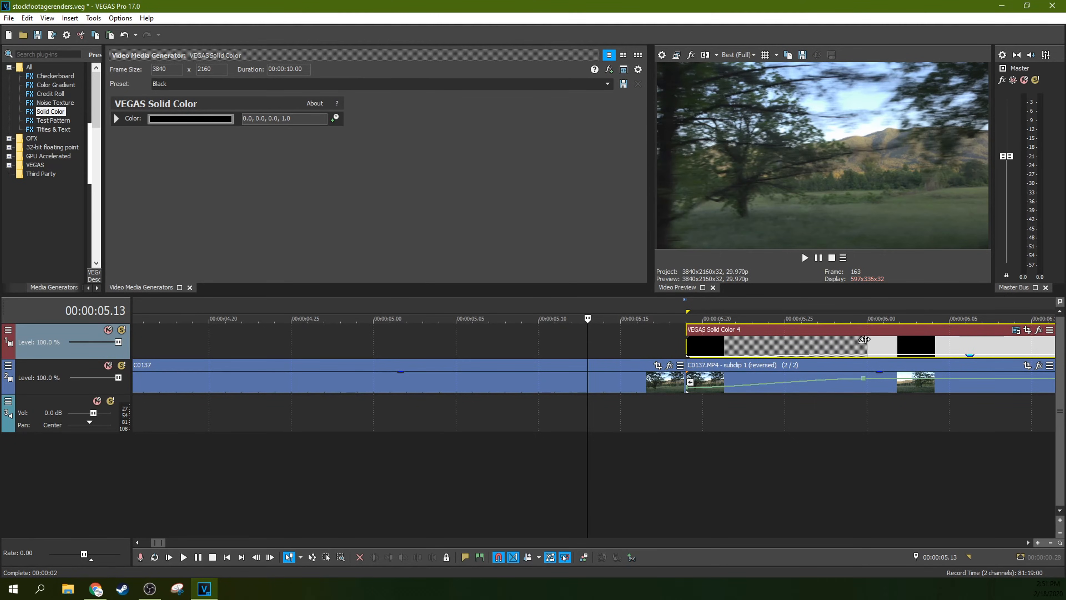
pyautogui.click(686, 347)
pyautogui.press('space')
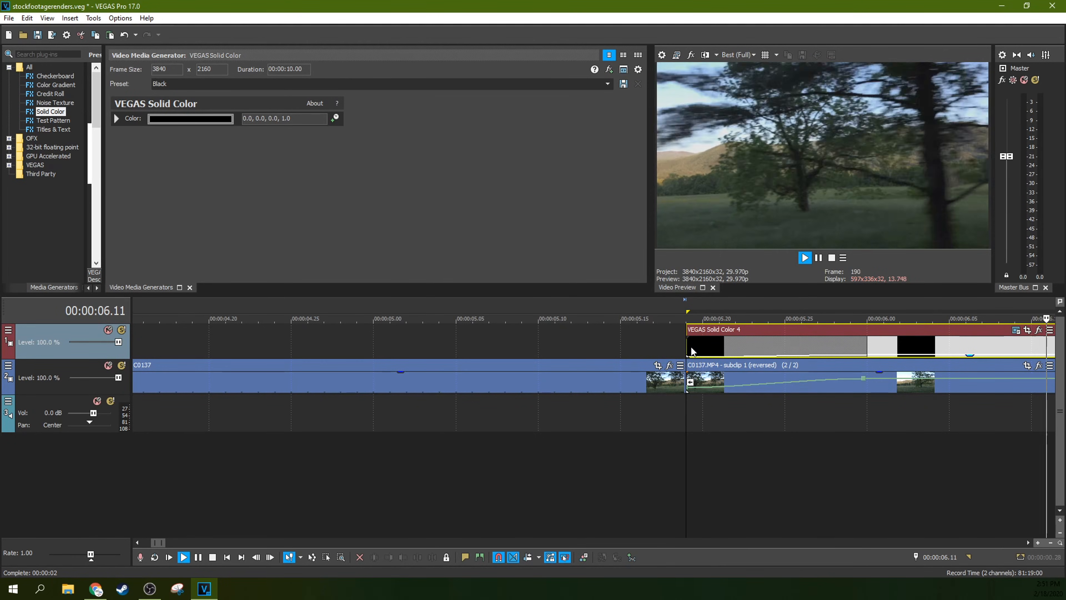
pyautogui.press('space')
pyautogui.scroll(-4, 692, 347)
pyautogui.click(560, 341)
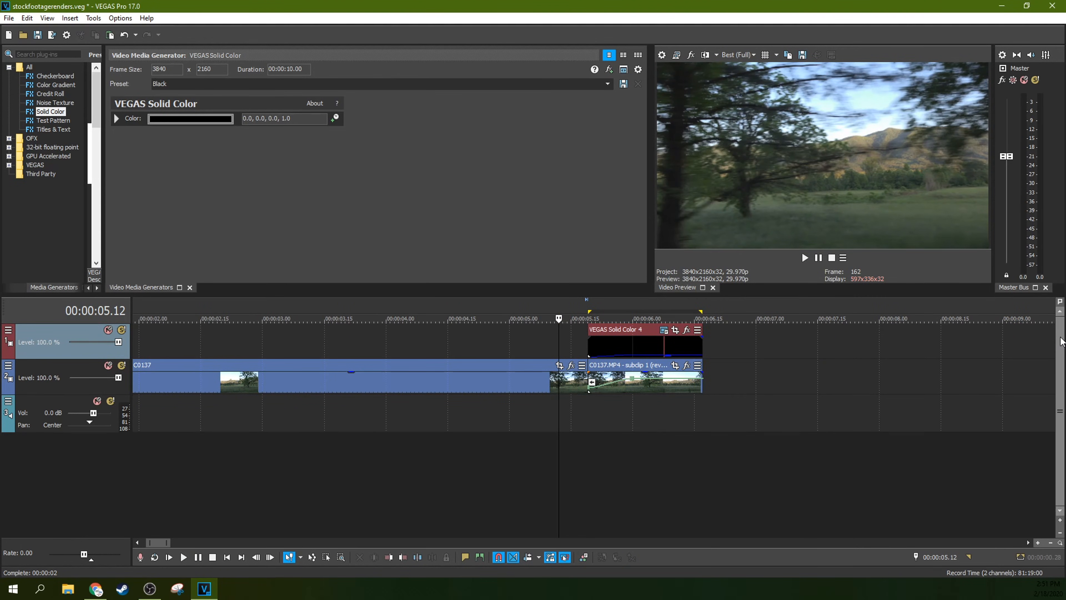
# - Insert a new video track above the black solid's track and close the solid's generator settings
pyautogui.rightClick(61, 334)
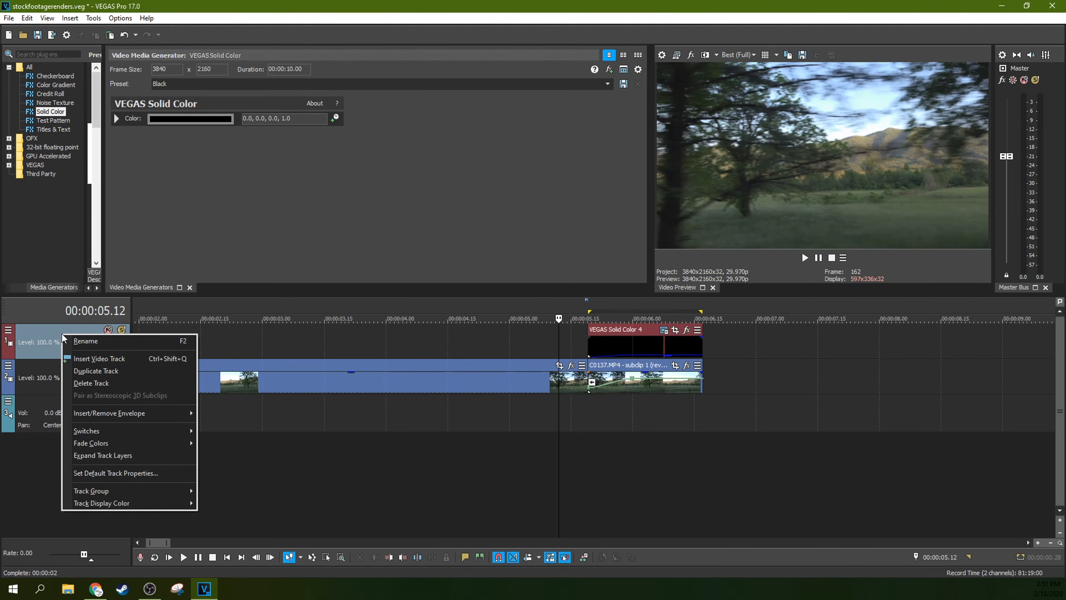
pyautogui.click(100, 358)
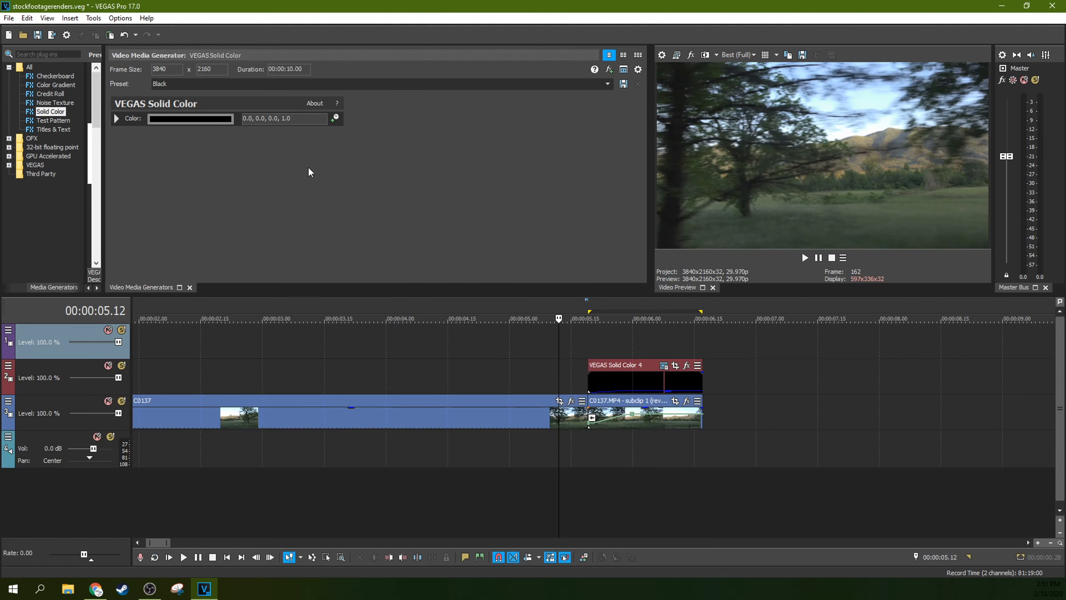
pyautogui.click(191, 288)
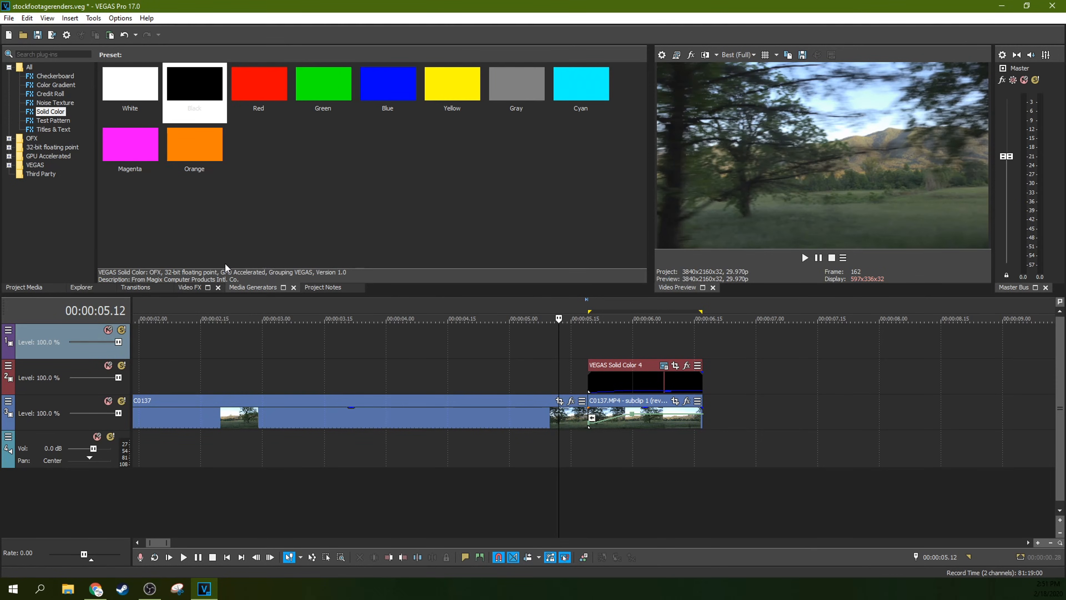
# - Try shrinking the black solid's Pan/Crop frame to about 2,092 × 1,176.8 at 00:00:00.22, and undo it
pyautogui.click(620, 372)
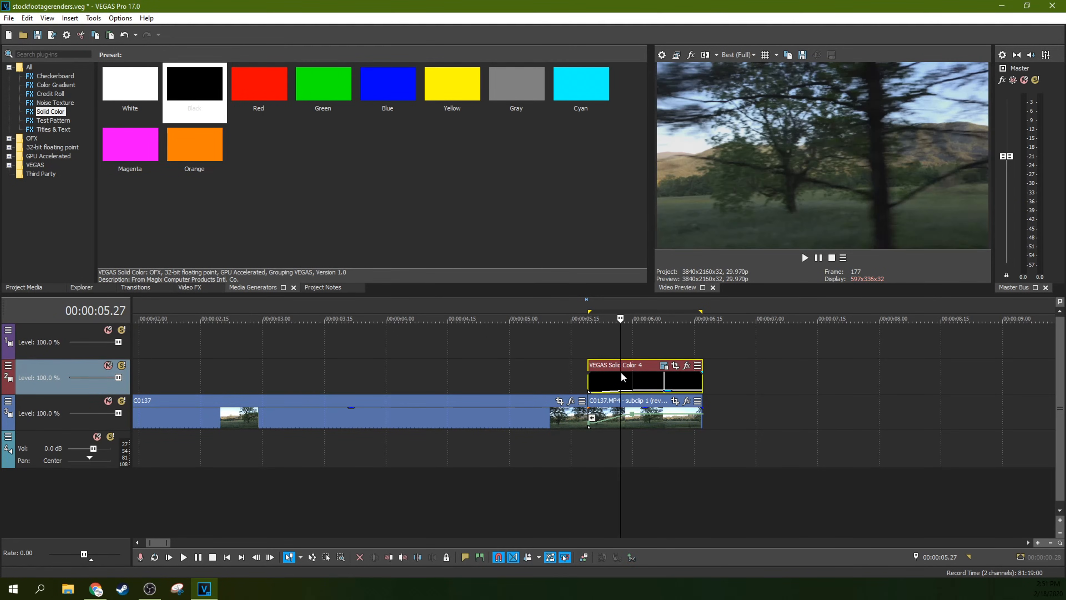
pyautogui.click(645, 382)
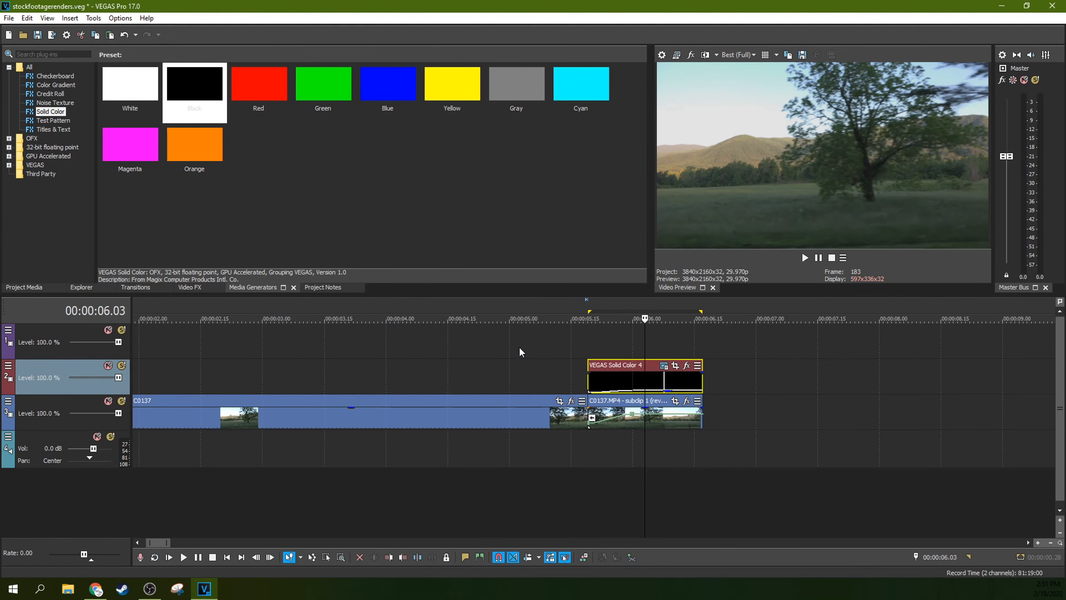
pyautogui.click(678, 368)
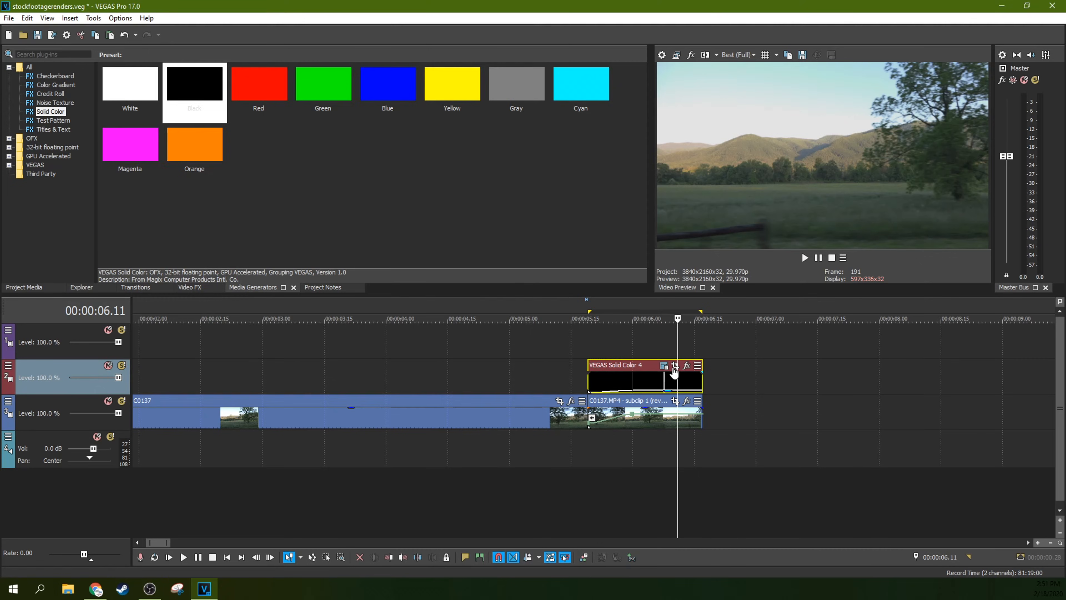
pyautogui.click(676, 367)
pyautogui.moveTo(600, 135); pyautogui.dragTo(528, 180)
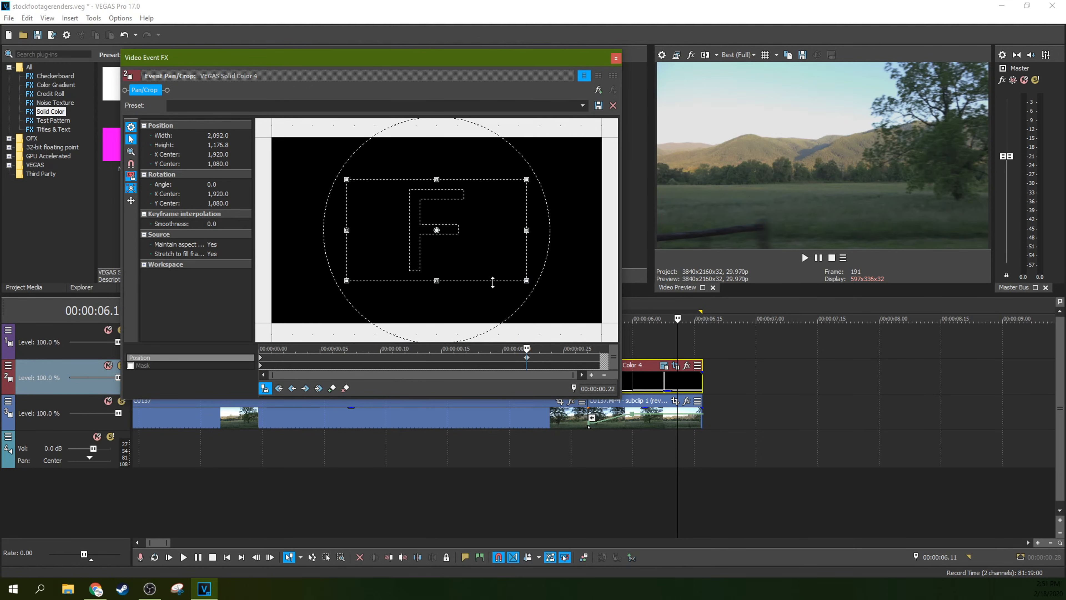
pyautogui.hotkey('ctrl', 'z')
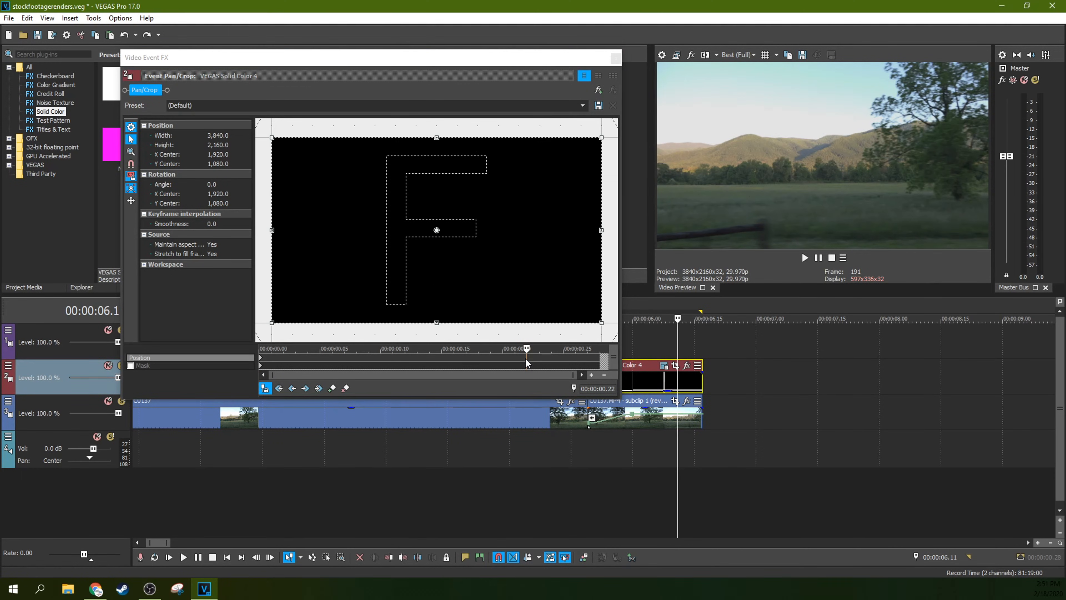
pyautogui.click(583, 105)
pyautogui.click(613, 60)
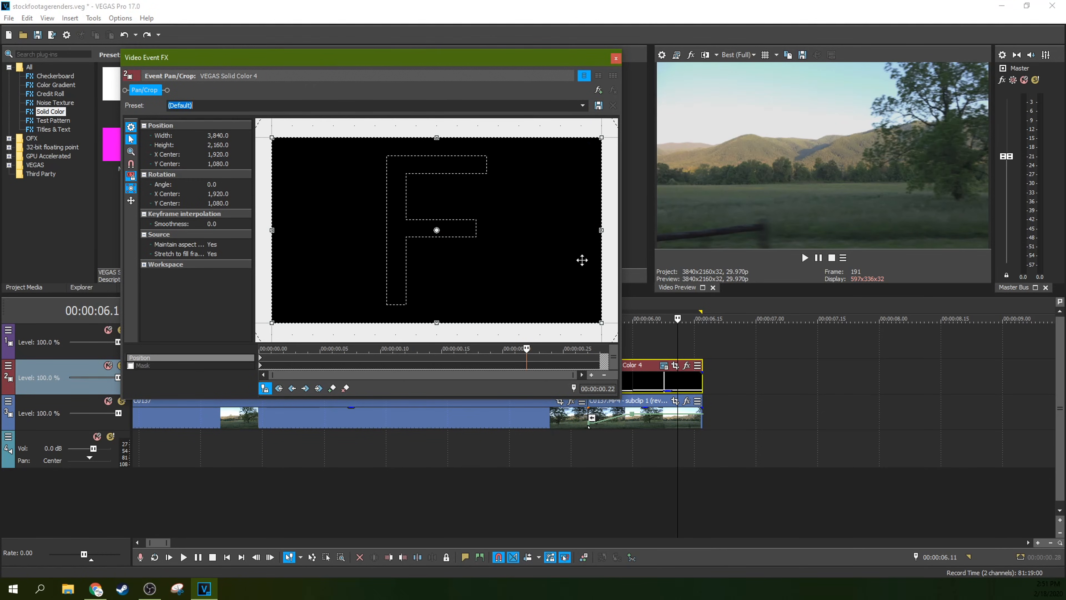
pyautogui.click(616, 60)
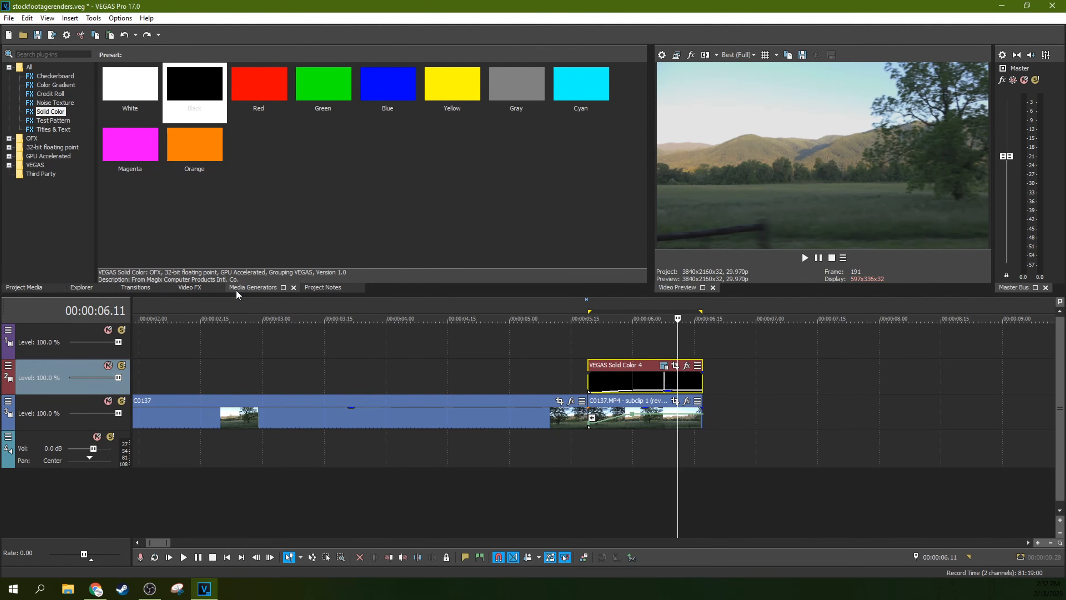
# - Add a default Titles & Text event on the new upper track over the reversed clip and trim it to the clip's end
pyautogui.click(62, 130)
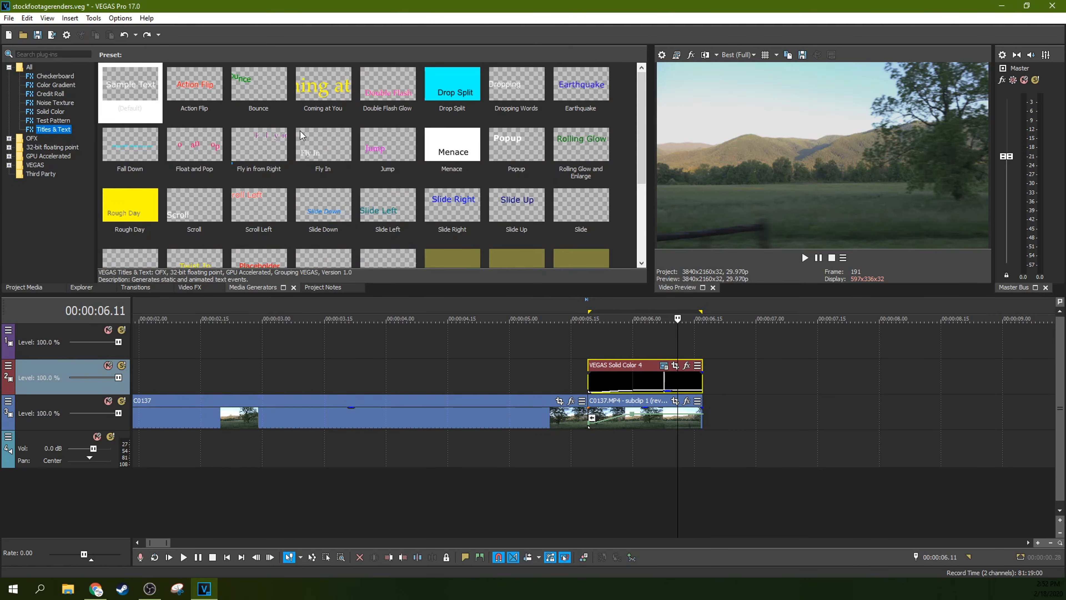
pyautogui.moveTo(136, 98); pyautogui.dragTo(592, 354)
pyautogui.click(702, 346)
pyautogui.press('s')
pyautogui.click(719, 343)
pyautogui.press('Delete')
# - Replace the title event's sample text with "Rew <<"
pyautogui.click(609, 344)
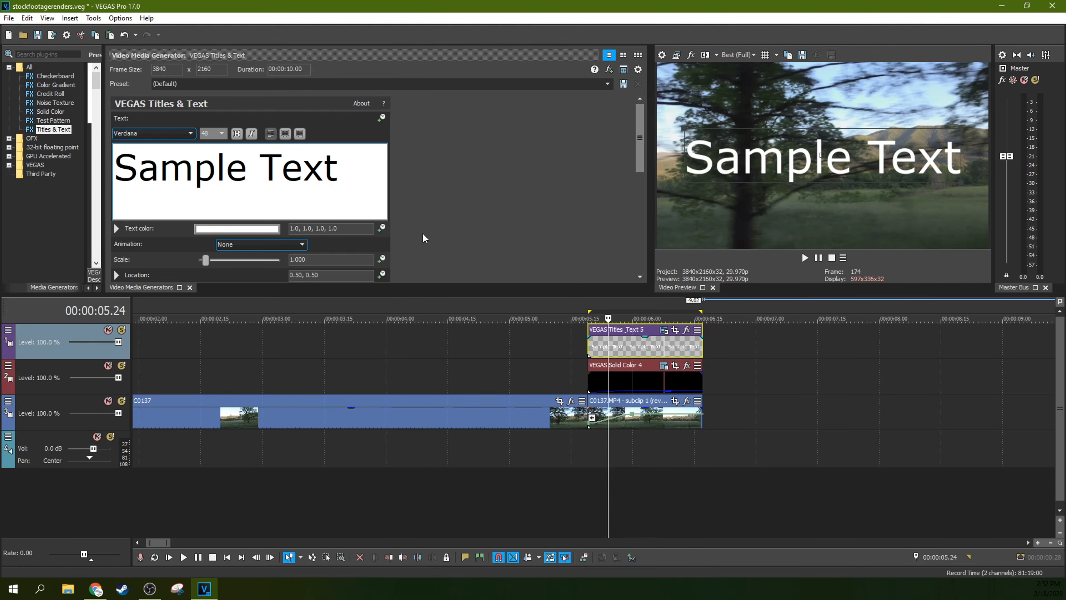
pyautogui.tripleClick(284, 177)
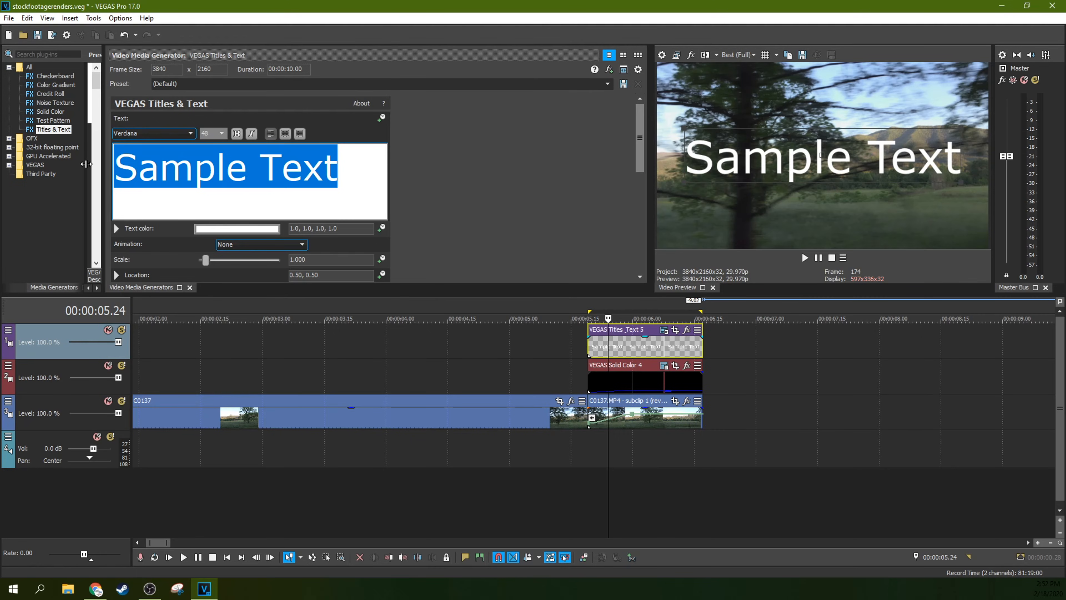
pyautogui.write('Rew')
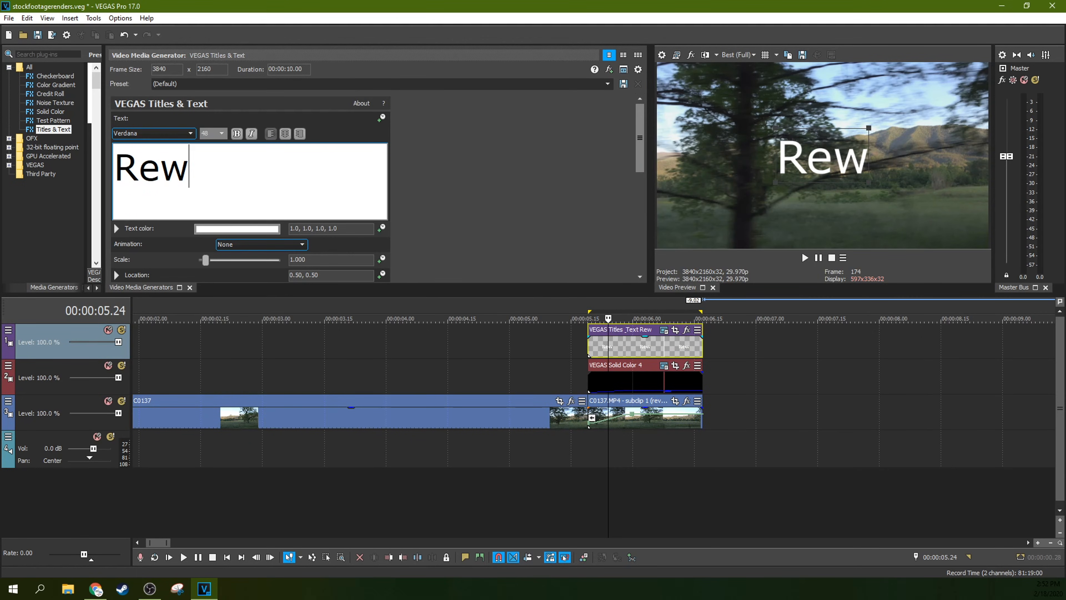
pyautogui.write(' <<')
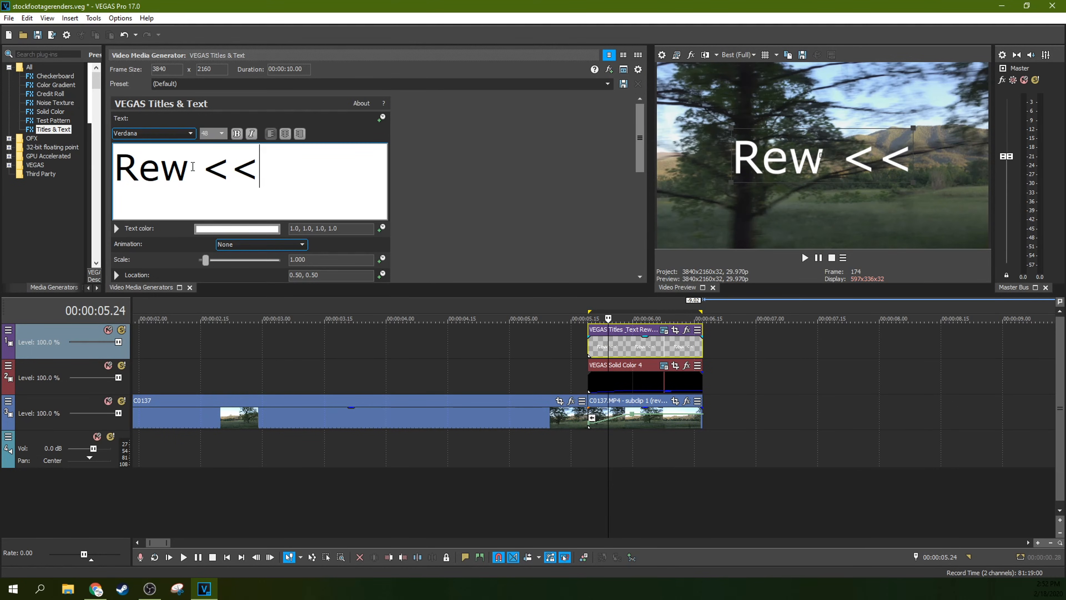
# - Try Yu Gothic UI on the whole "Rew <<" text, and settle on the Segoe UI Light font
pyautogui.moveTo(276, 164); pyautogui.dragTo(124, 161)
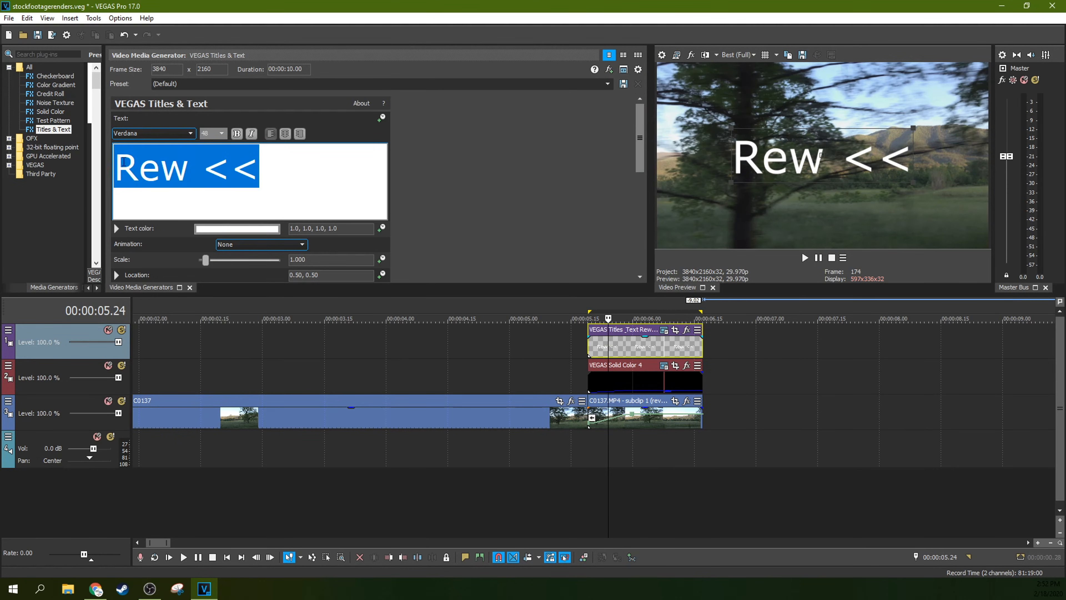
pyautogui.click(191, 133)
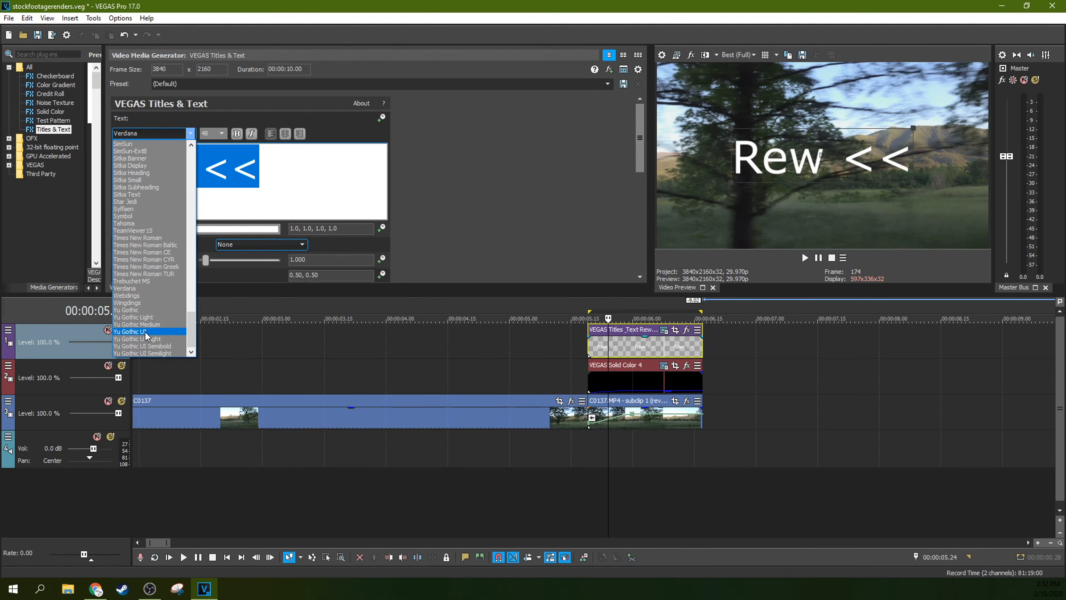
pyautogui.click(145, 332)
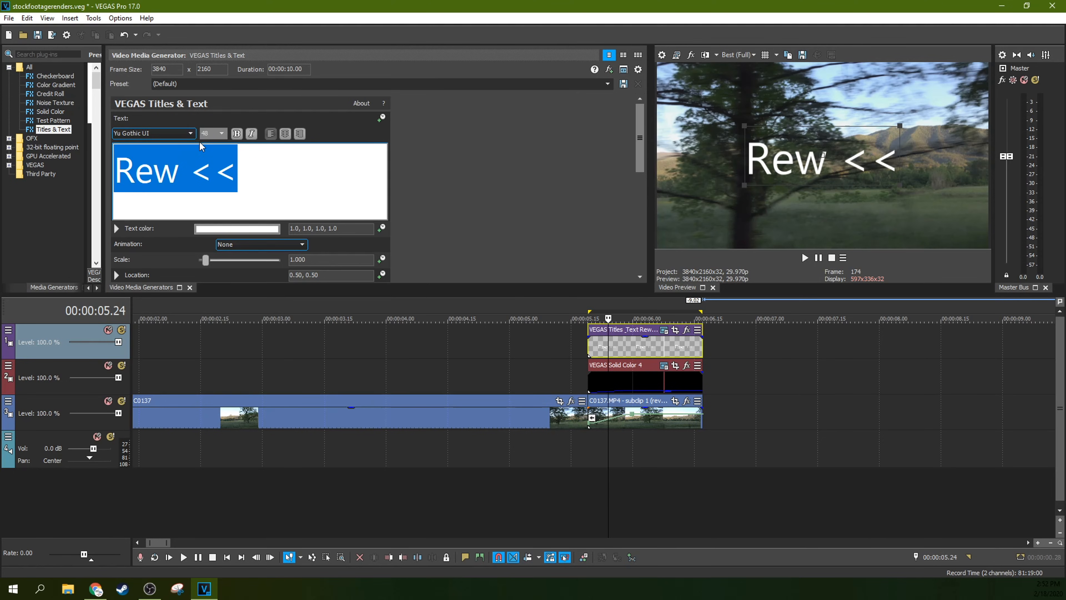
pyautogui.click(190, 133)
pyautogui.scroll(3, 178, 213)
pyautogui.scroll(5, 178, 214)
pyautogui.click(156, 174)
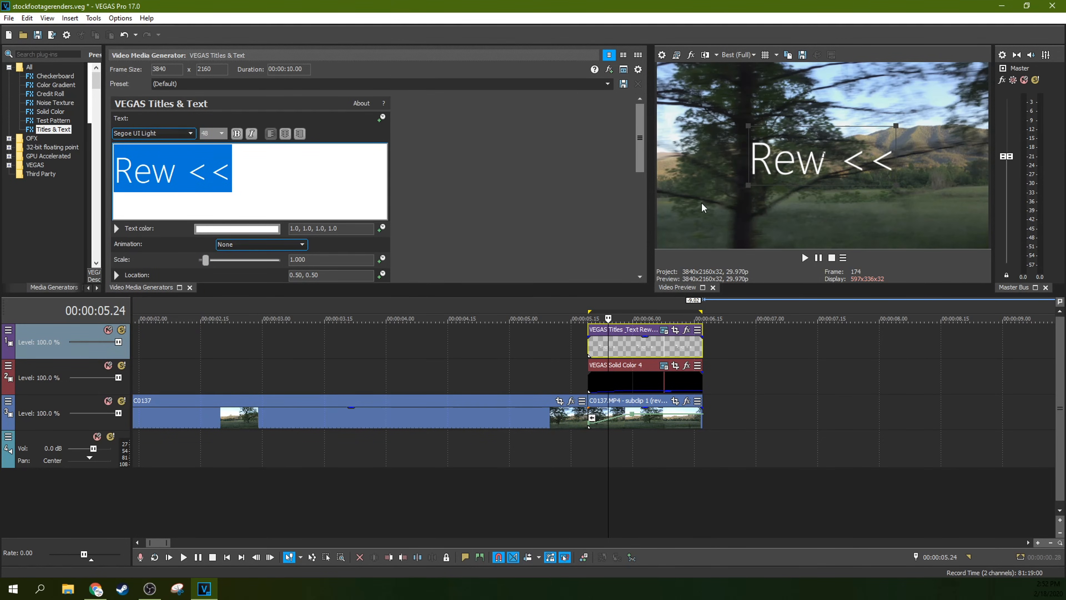
# - Shrink the title to a scale of about 0.449, place it in the frame's upper-left corner at about 0.14, 0.88, and close its settings
pyautogui.moveTo(898, 186); pyautogui.dragTo(722, 89)
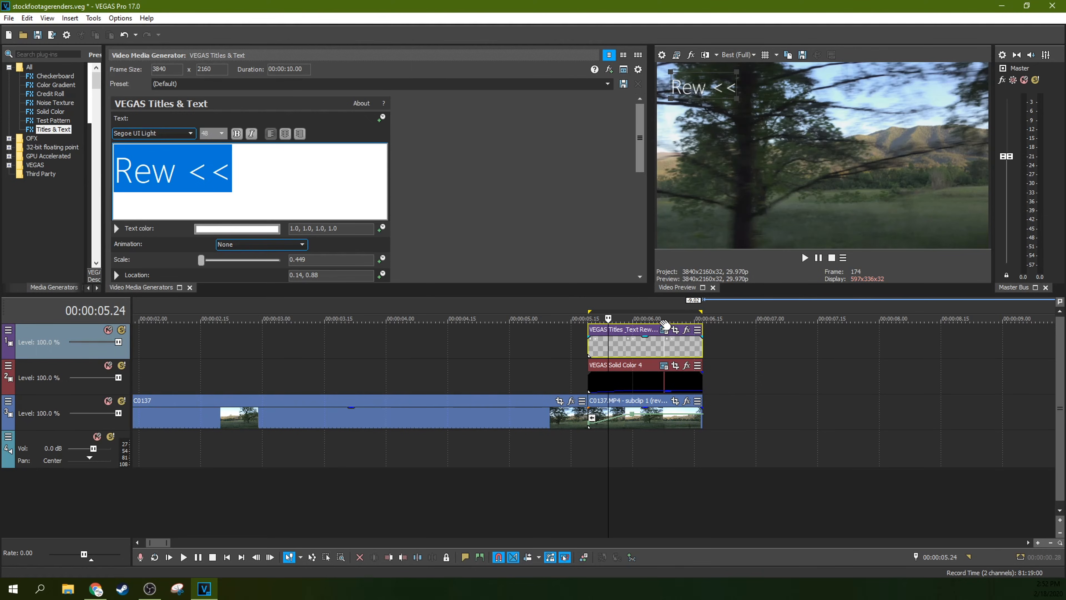
pyautogui.click(588, 351)
pyautogui.scroll(3, 632, 358)
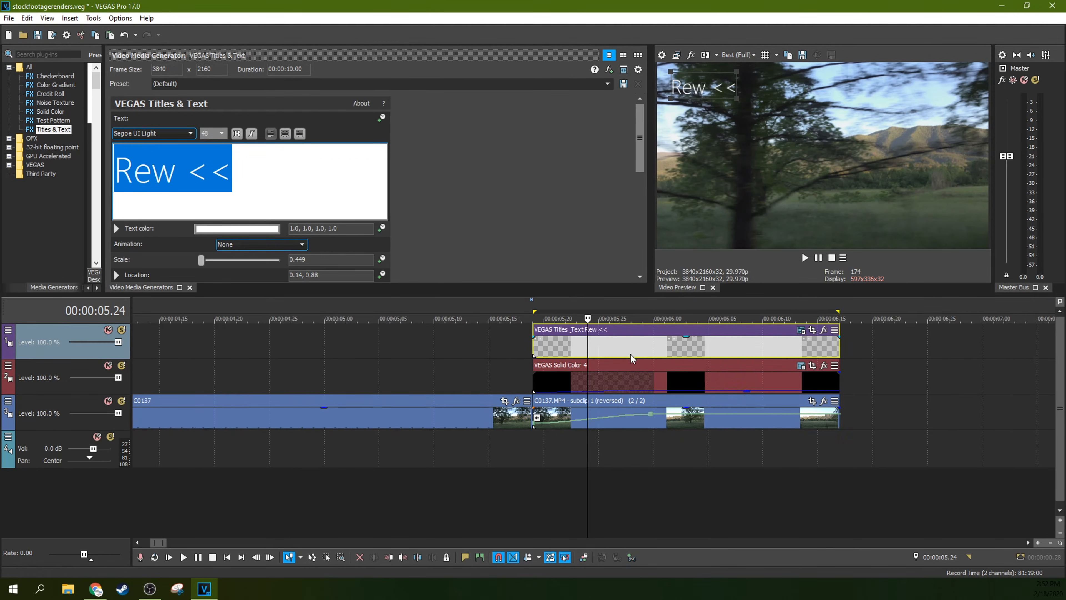
pyautogui.scroll(2, 632, 358)
pyautogui.click(504, 354)
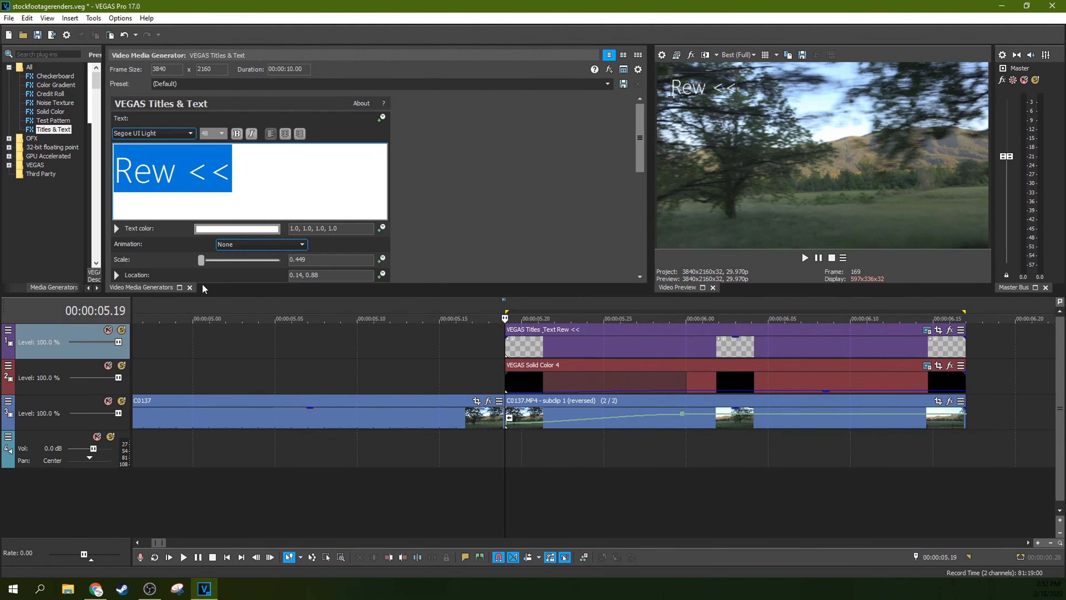
pyautogui.click(189, 287)
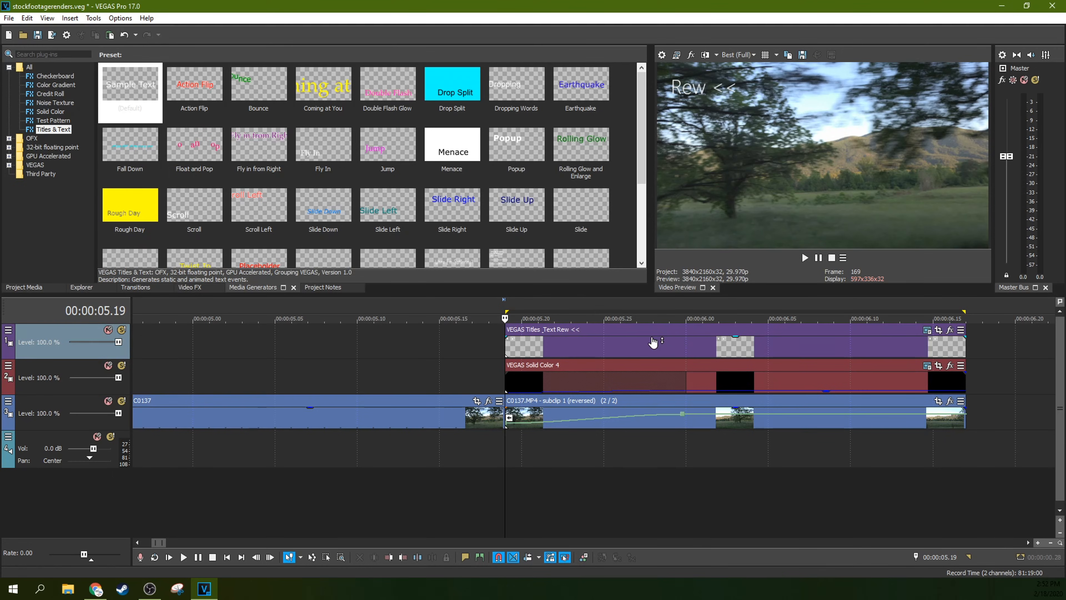
# - Play back the reversed clip with its title from the clip's start
pyautogui.press('space')
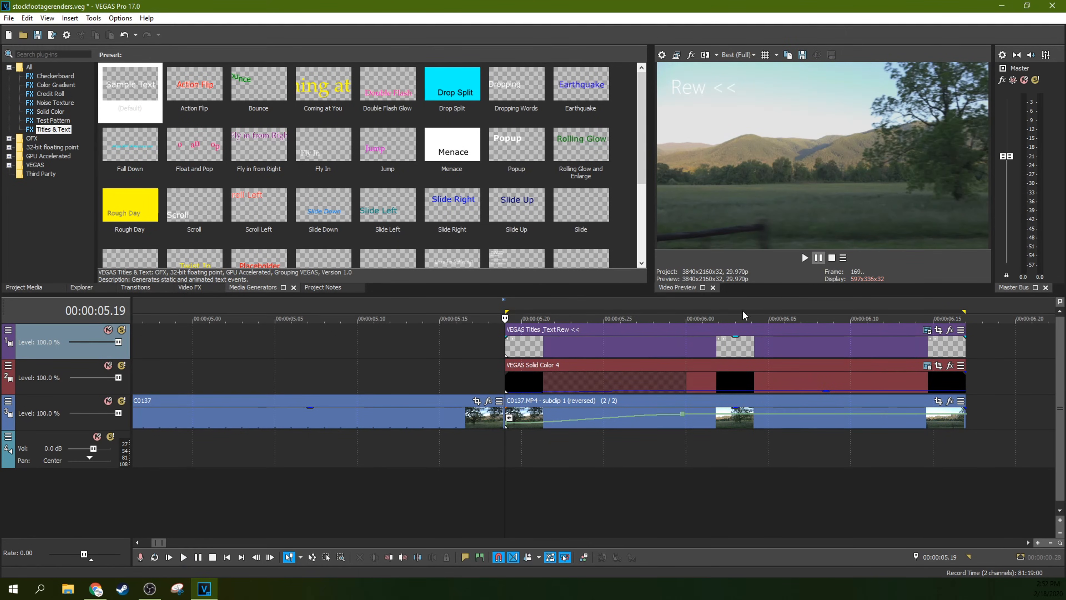
pyautogui.press('space')
pyautogui.press('space')
pyautogui.press('space')
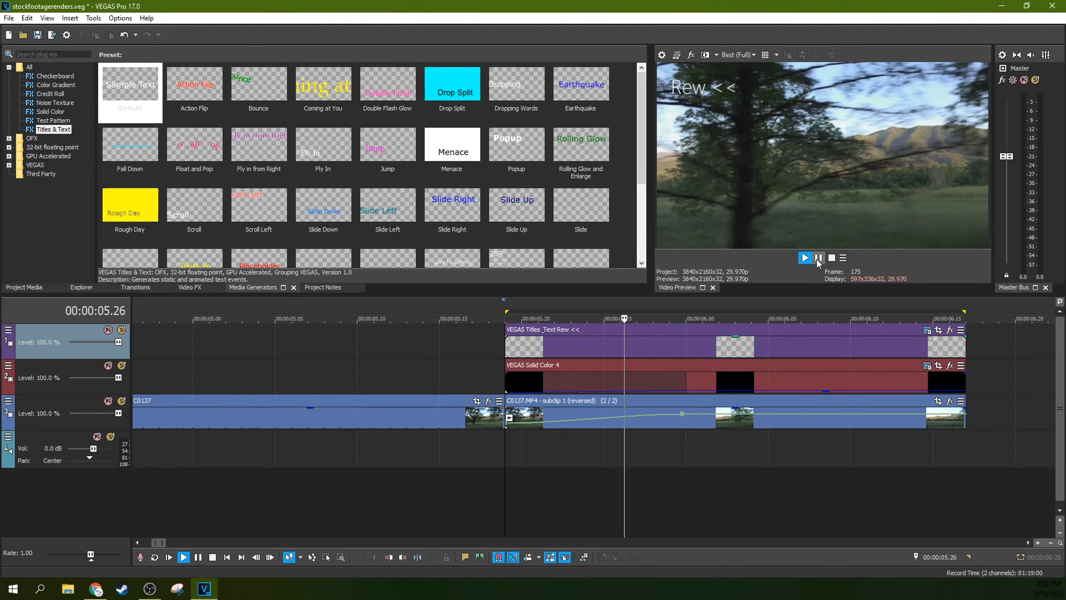
pyautogui.click(818, 258)
pyautogui.press('space')
pyautogui.press('space')
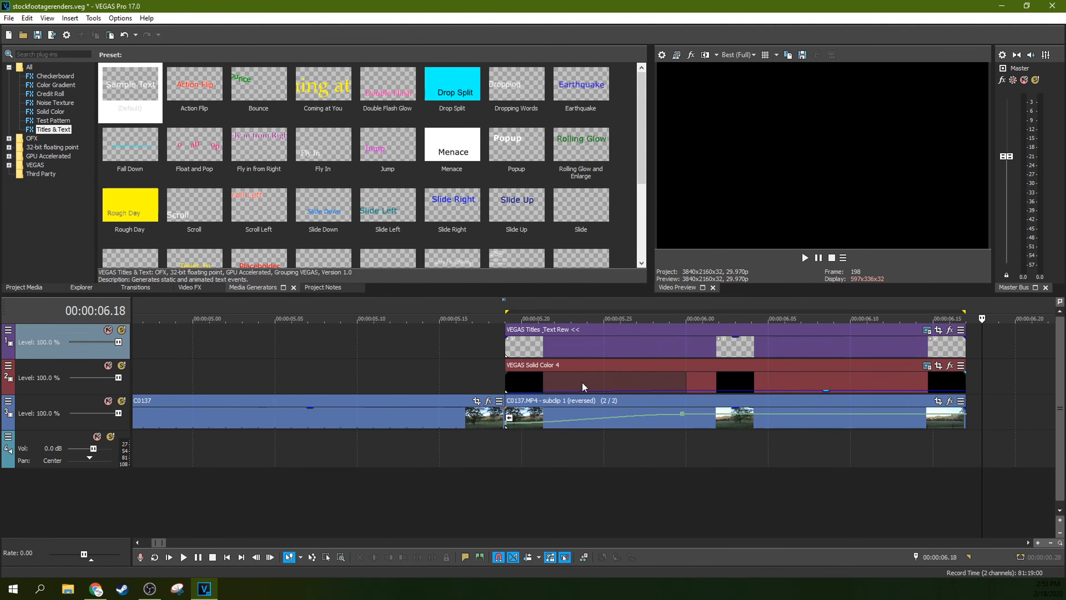
# - Apply the TV Simulator effect with the TV Look preset to the reversed clip
pyautogui.click(718, 429)
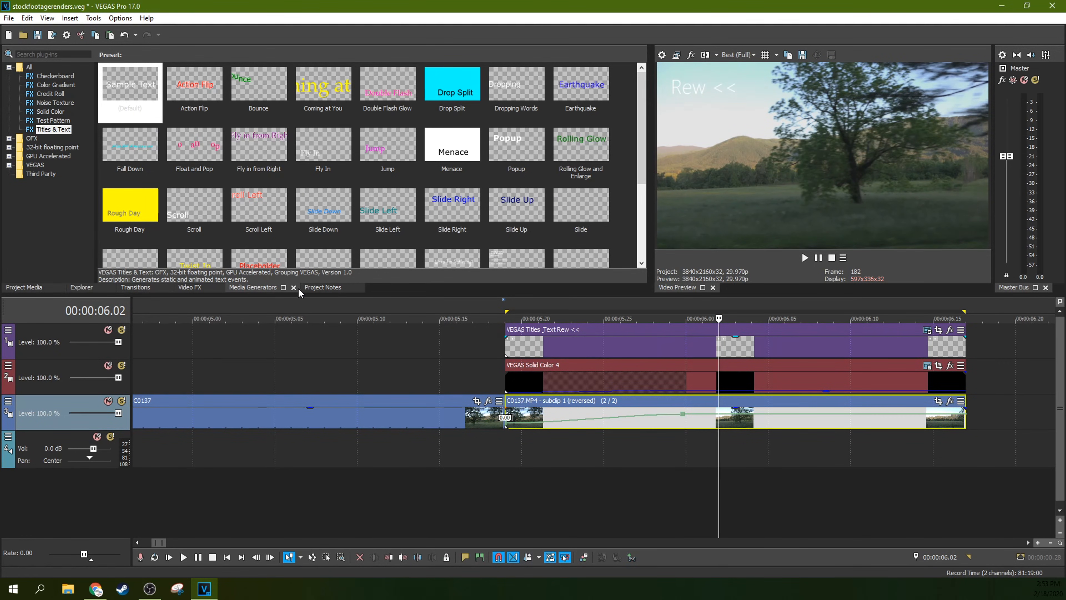
pyautogui.click(323, 288)
pyautogui.click(252, 287)
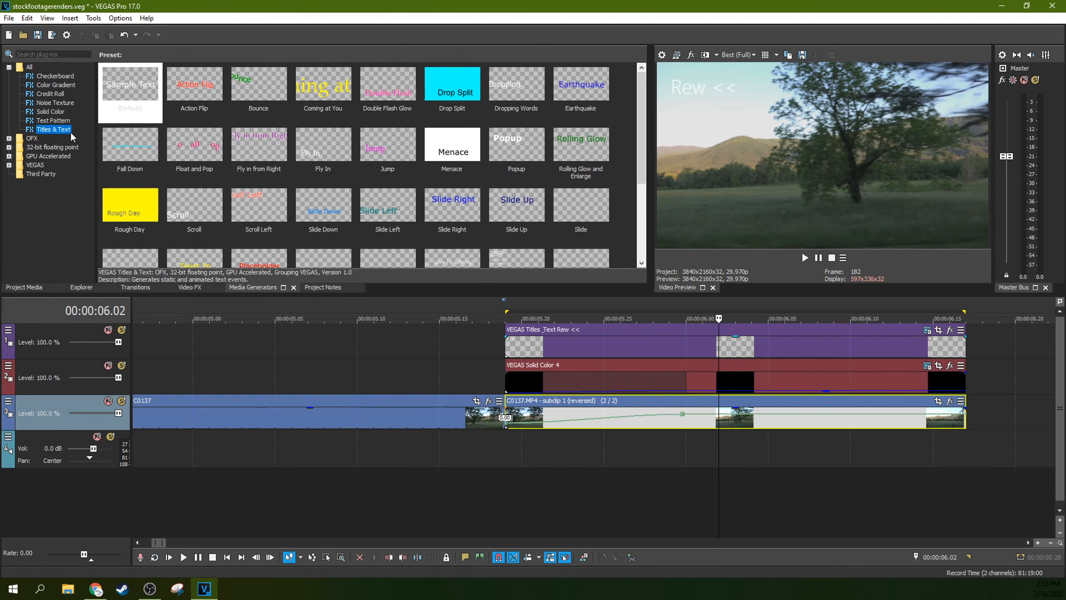
pyautogui.click(58, 121)
pyautogui.click(56, 129)
pyautogui.click(192, 289)
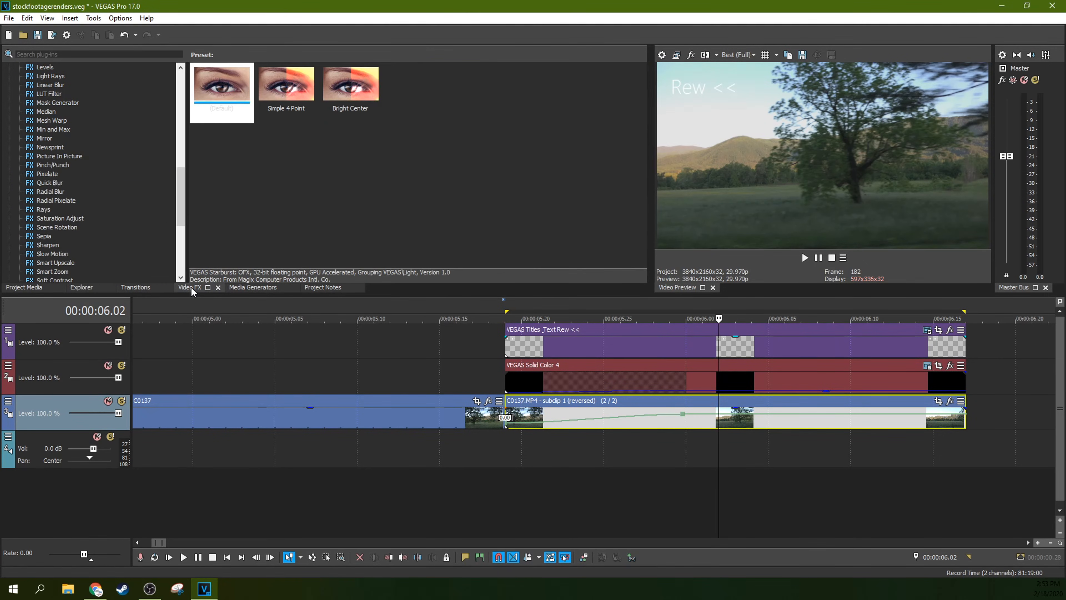
pyautogui.scroll(-3, 90, 229)
pyautogui.click(58, 245)
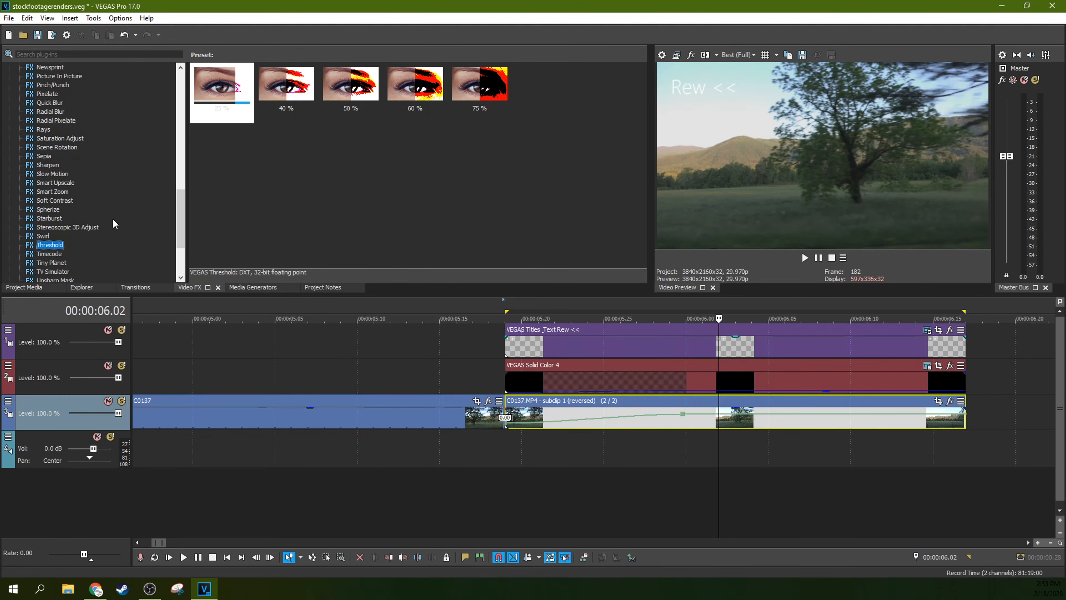
pyautogui.click(55, 270)
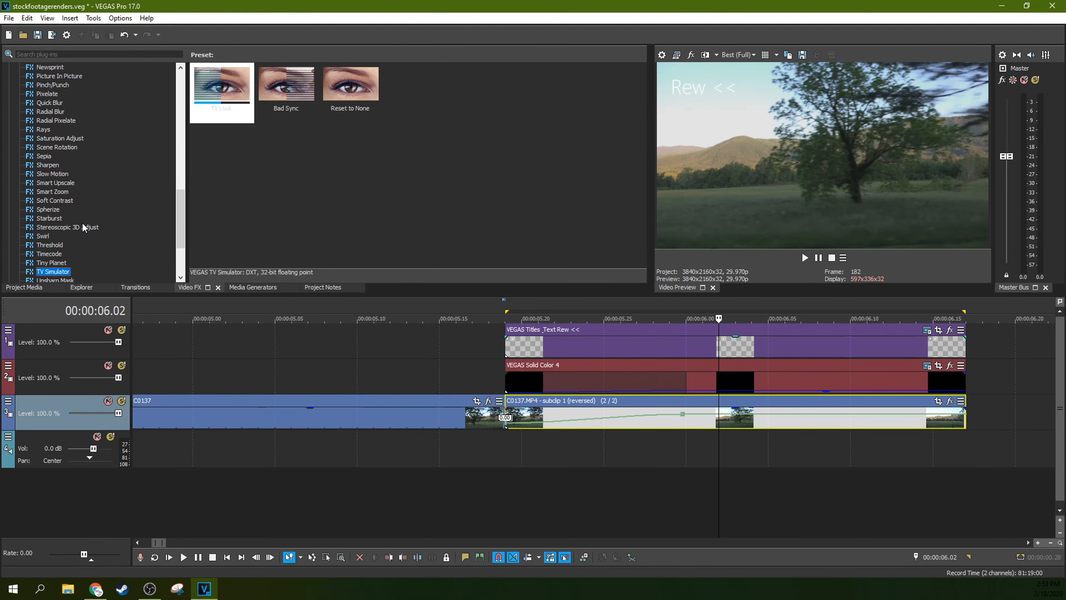
pyautogui.moveTo(234, 91); pyautogui.dragTo(655, 412)
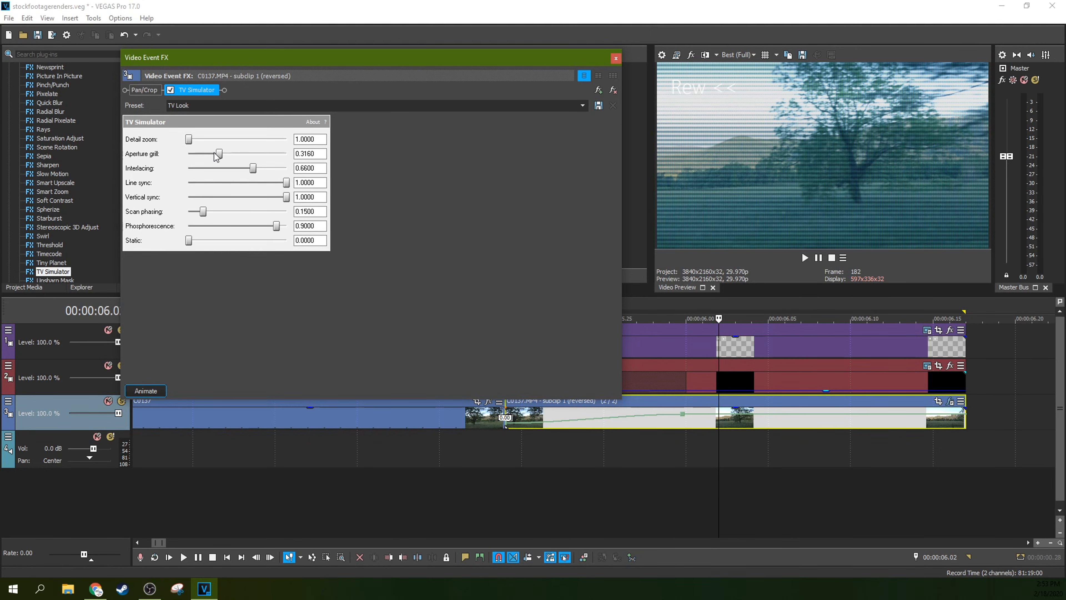
# - Reduce the TV Simulator's aperture grill to about 0.068, interlacing to about 0.084 and line sync to about 0.926
pyautogui.moveTo(216, 156); pyautogui.dragTo(197, 156)
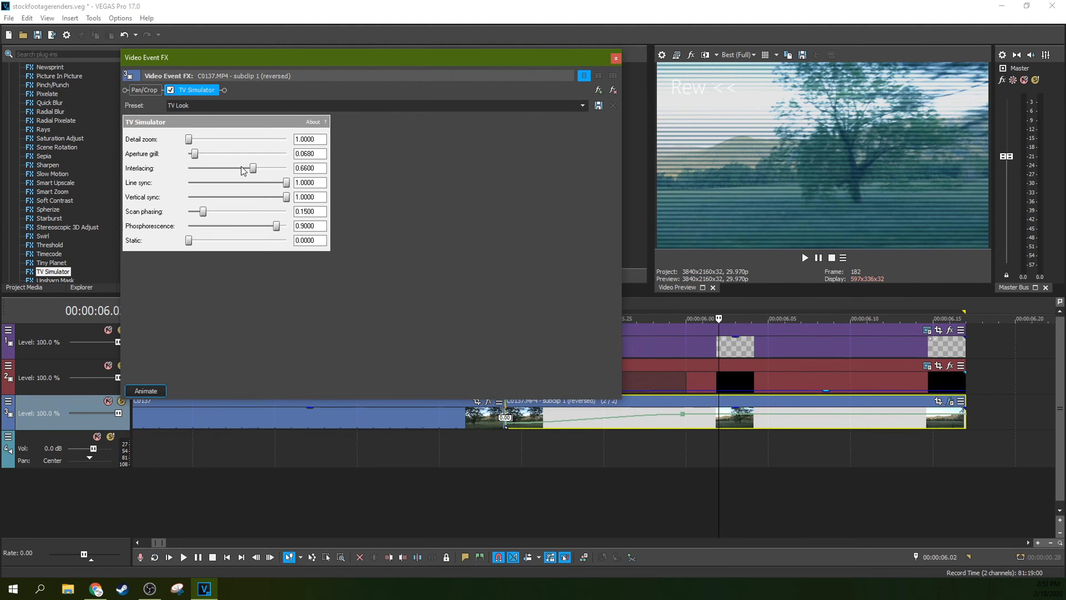
pyautogui.moveTo(255, 169); pyautogui.dragTo(193, 177)
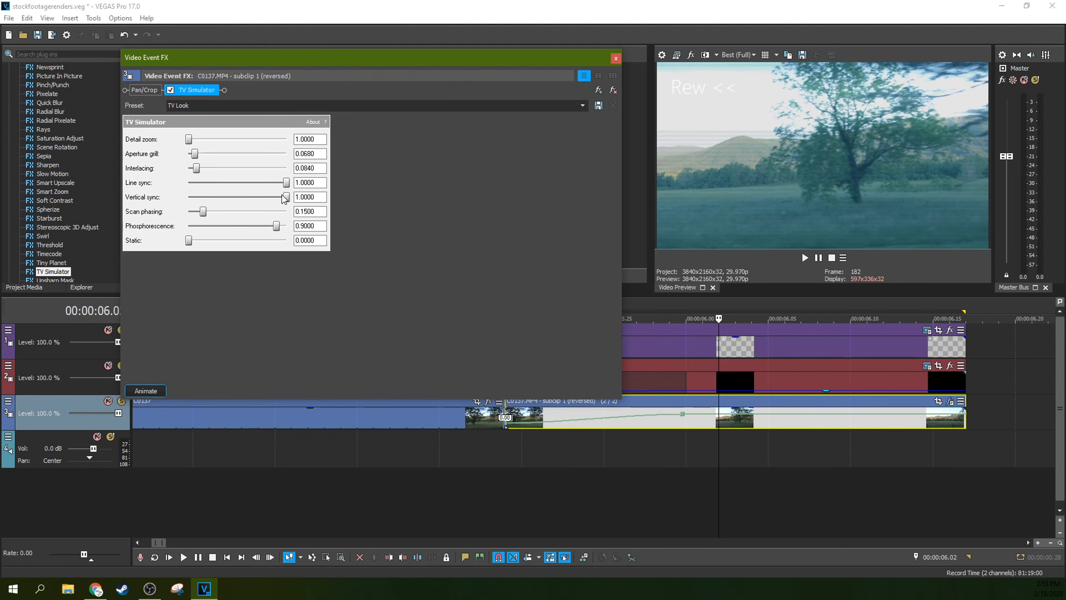
pyautogui.moveTo(286, 199)
pyautogui.mouseDown()
pyautogui.moveTo(261, 201)
pyautogui.moveTo(294, 198)
pyautogui.mouseUp()
pyautogui.moveTo(287, 187); pyautogui.dragTo(283, 188)
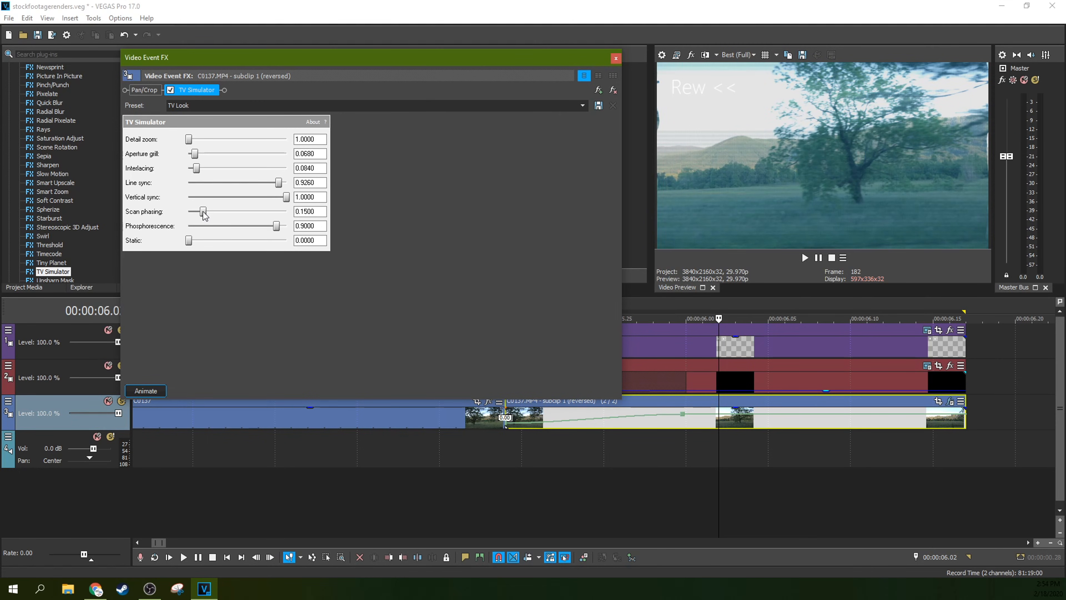
# - Set the TV Simulator's scan phasing to about 0.21, phosphorescence to 0 and static to about 0.146, and close the effect settings
pyautogui.moveTo(203, 210); pyautogui.dragTo(210, 210)
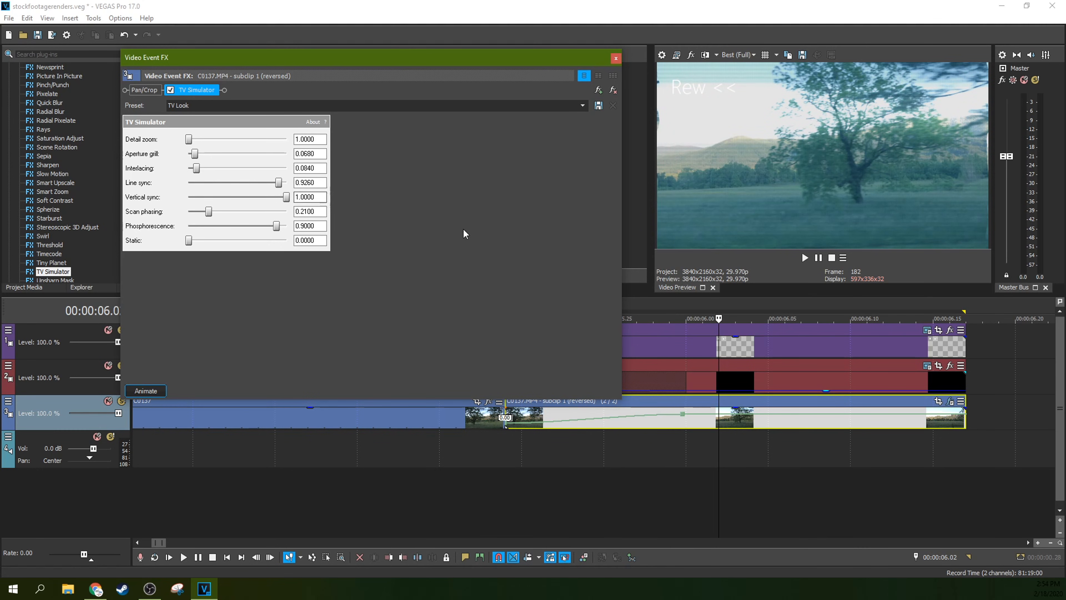
pyautogui.moveTo(276, 229); pyautogui.dragTo(172, 228)
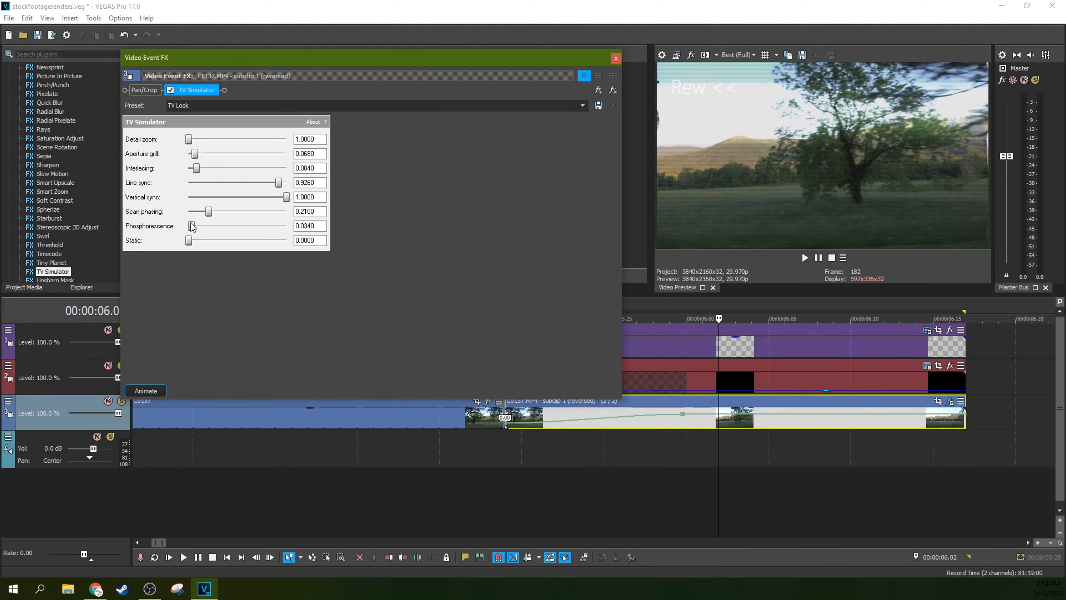
pyautogui.moveTo(192, 226); pyautogui.dragTo(131, 231)
pyautogui.moveTo(188, 241); pyautogui.dragTo(203, 244)
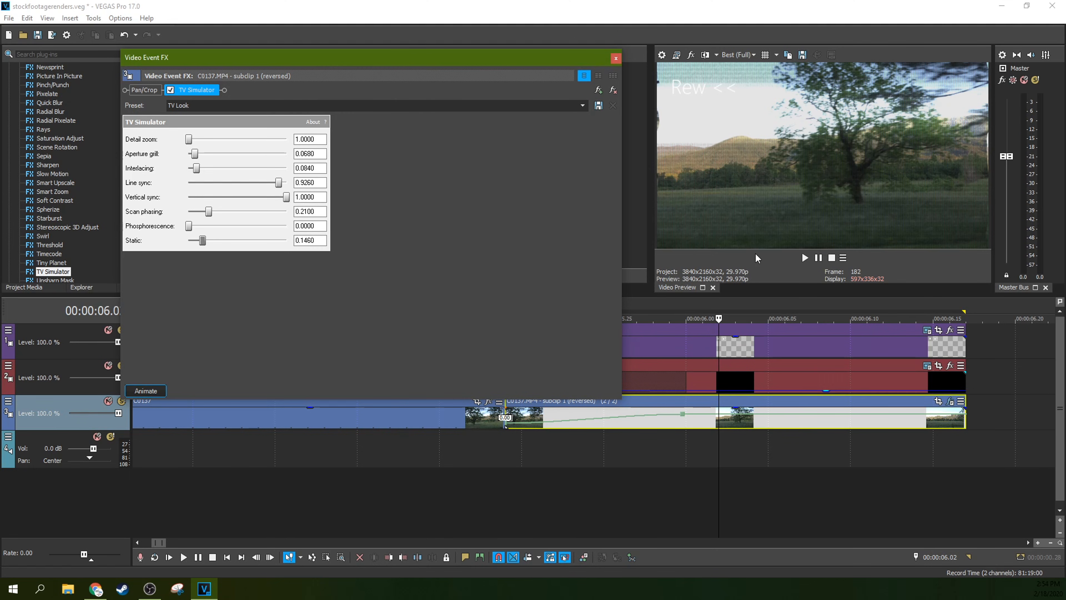
pyautogui.click(615, 58)
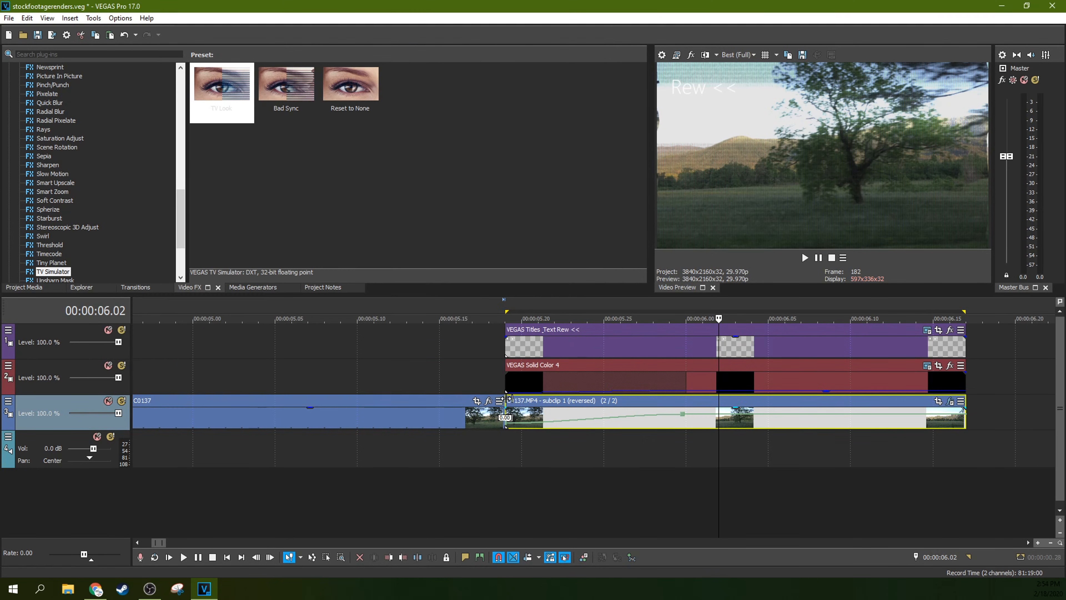
# - Extend the loop region back to the project start, selectively prerender it as Internet HD 1080p 29.97 fps (AMD VCE), and play it back
pyautogui.click(463, 380)
pyautogui.scroll(-6, 473, 364)
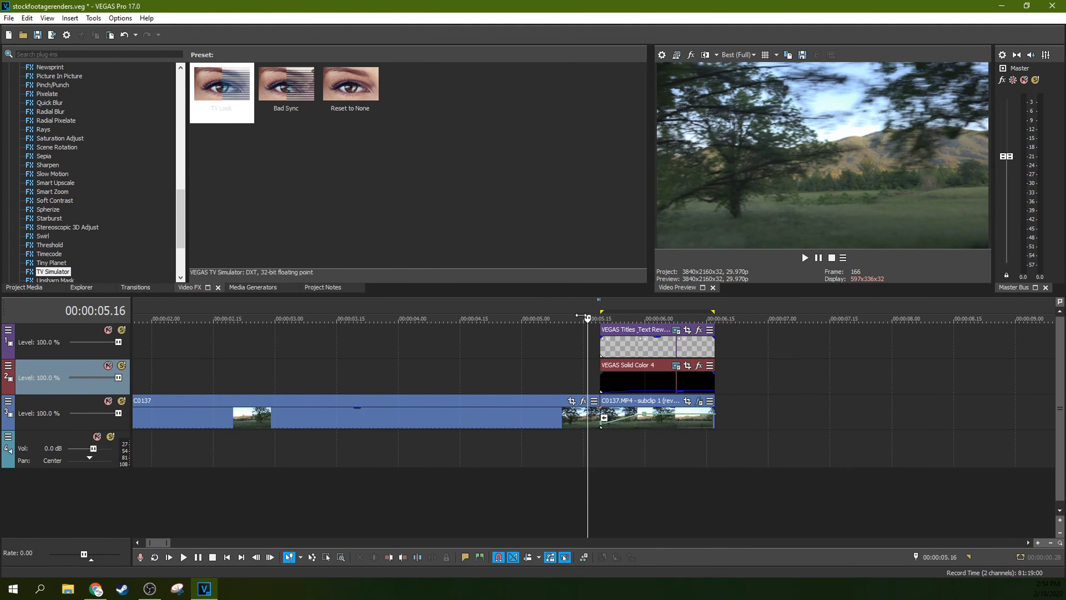
pyautogui.moveTo(603, 311); pyautogui.dragTo(87, 311)
pyautogui.rightClick(199, 313)
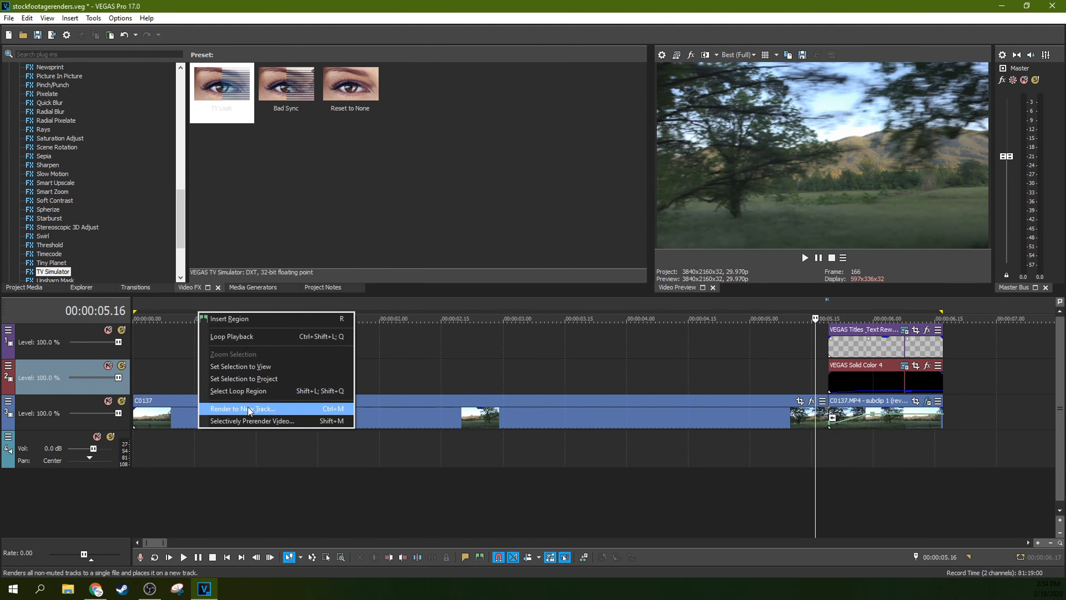
pyautogui.click(250, 421)
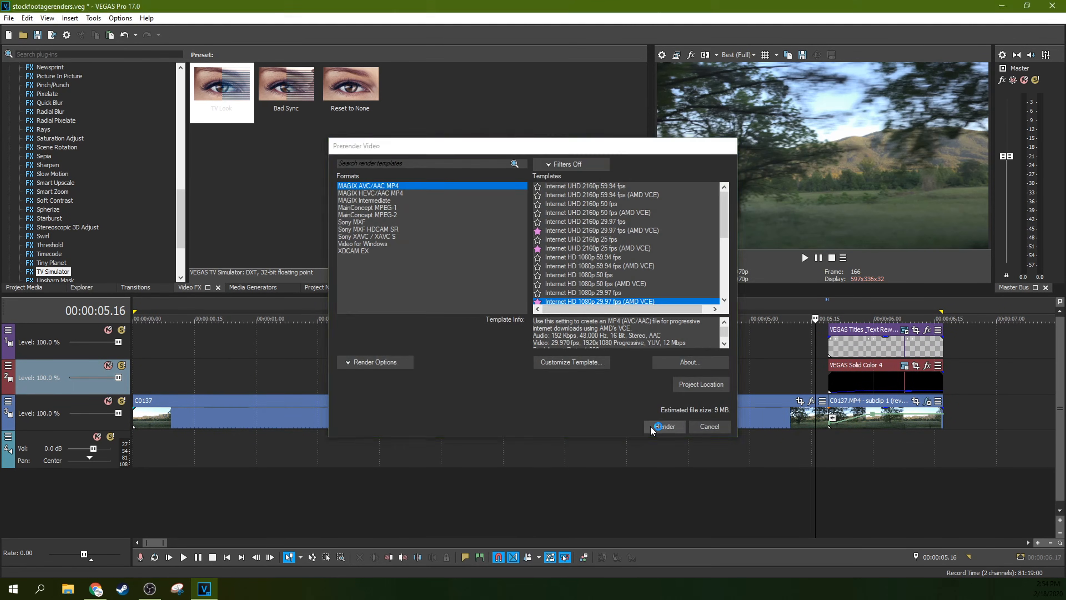
pyautogui.click(663, 426)
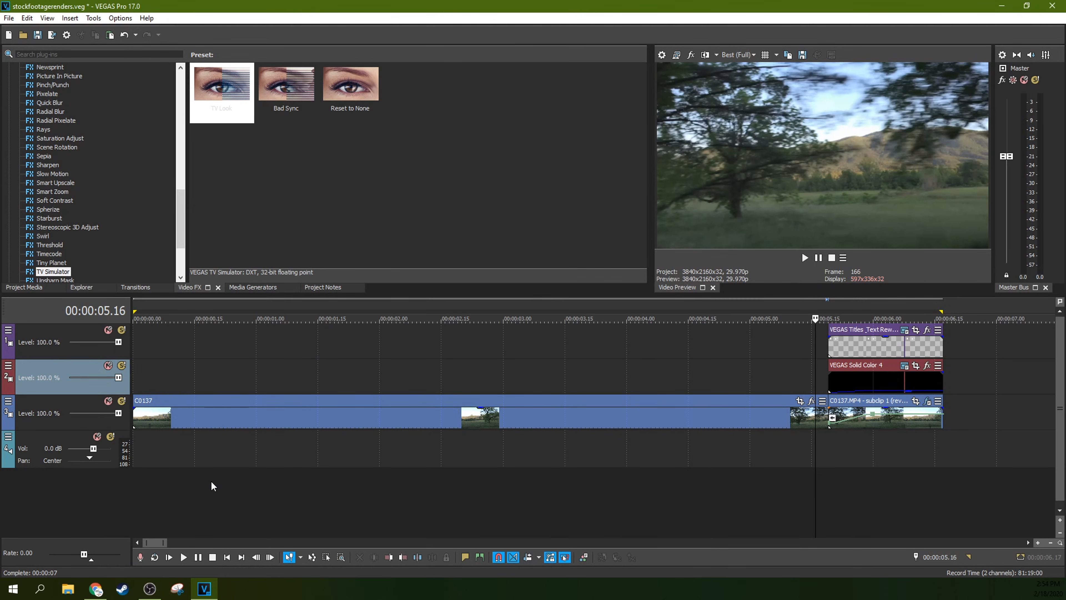
pyautogui.click(175, 557)
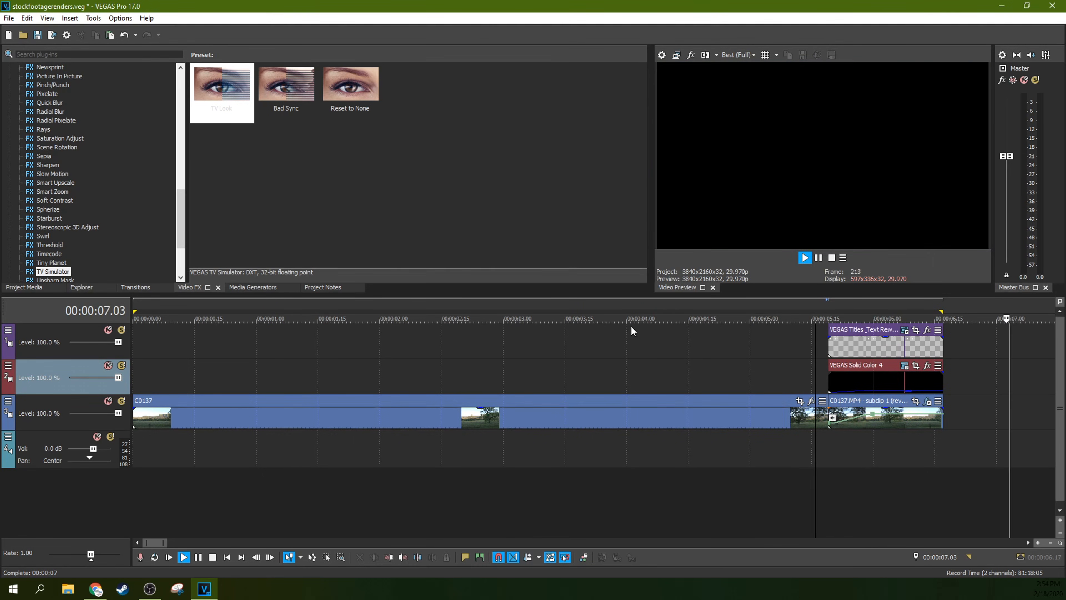
pyautogui.click(829, 258)
pyautogui.scroll(-5, 802, 353)
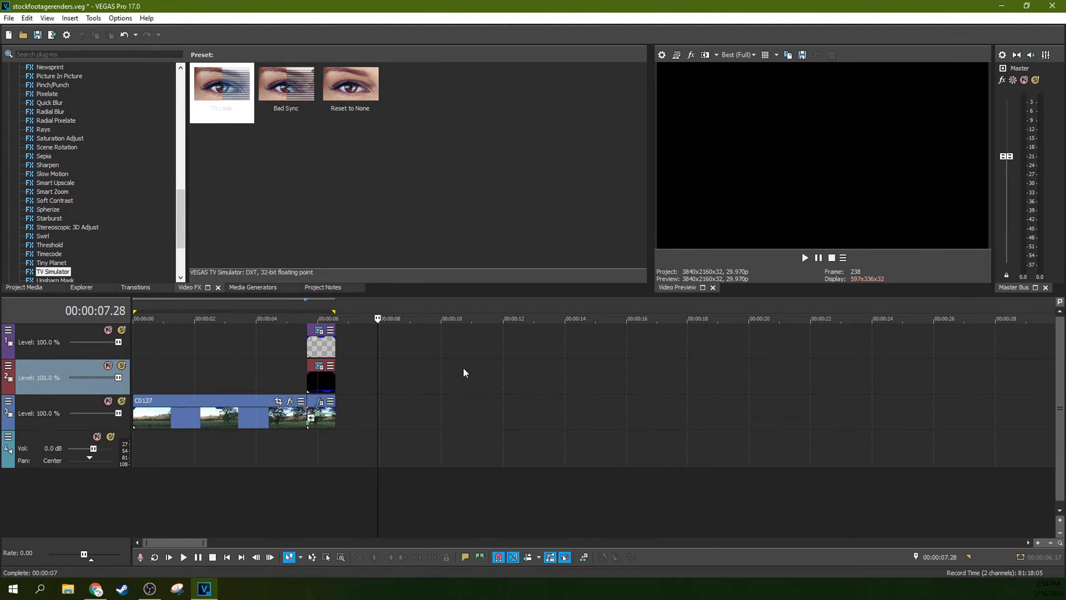
pyautogui.click(329, 376)
pyautogui.scroll(6, 369, 380)
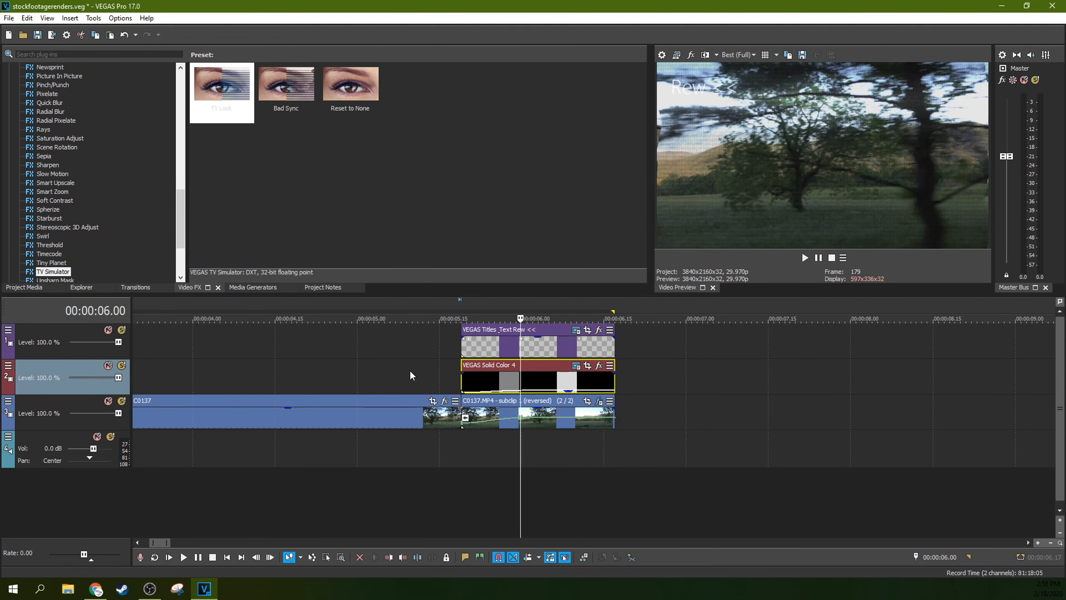
pyautogui.click(410, 371)
pyautogui.click(463, 371)
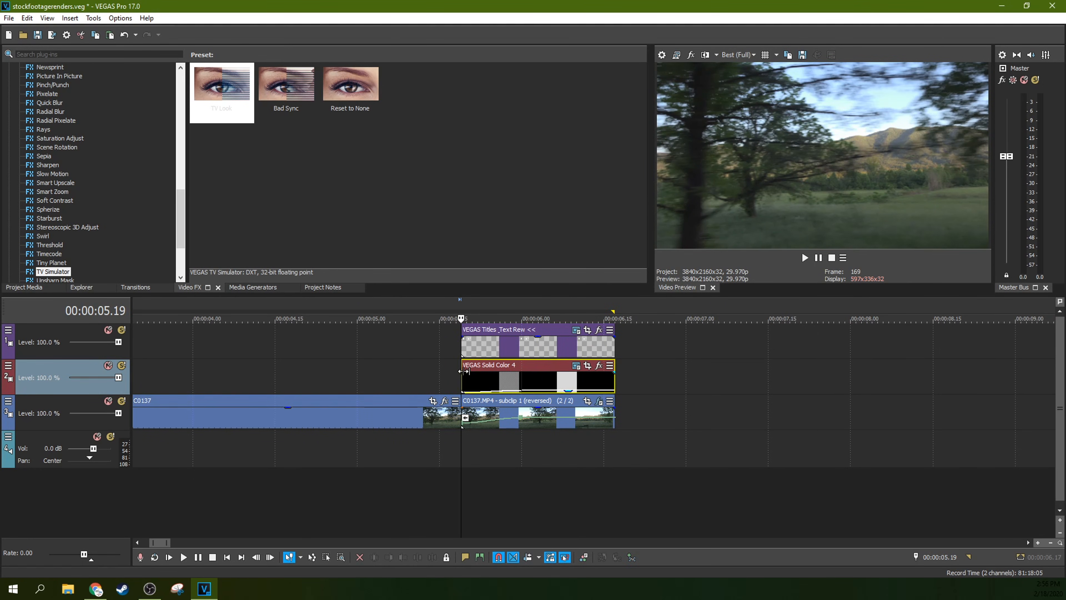
pyautogui.scroll(-3, 557, 366)
pyautogui.scroll(-2, 556, 367)
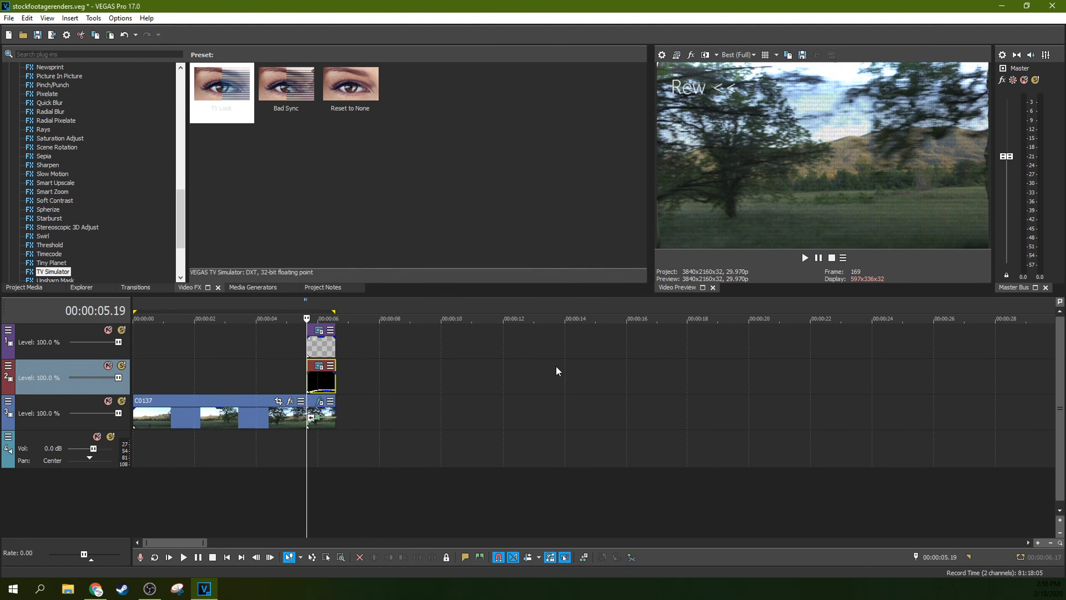
pyautogui.scroll(3, 552, 300)
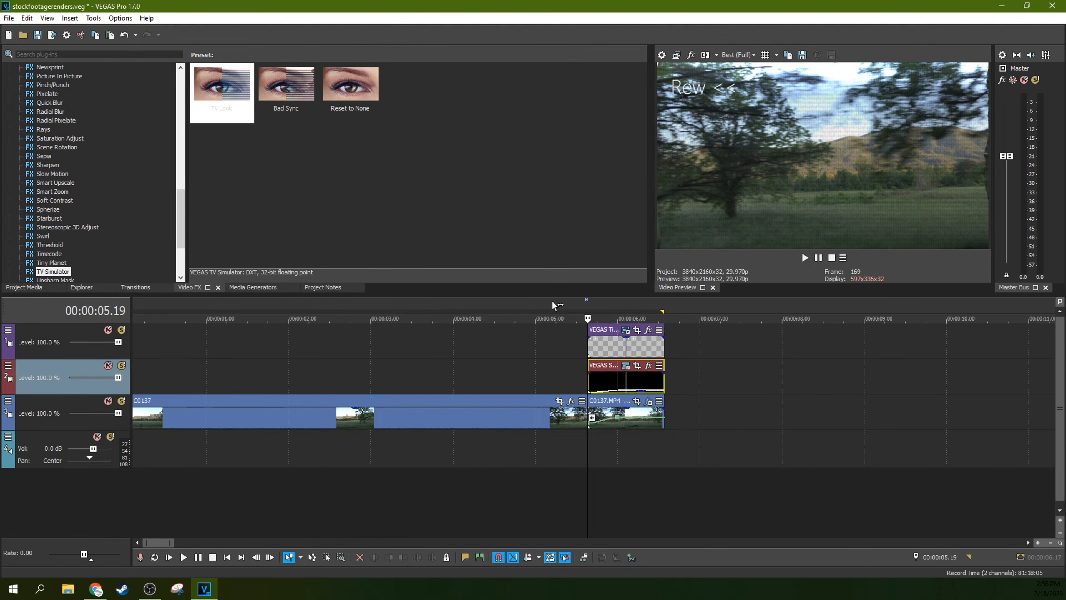